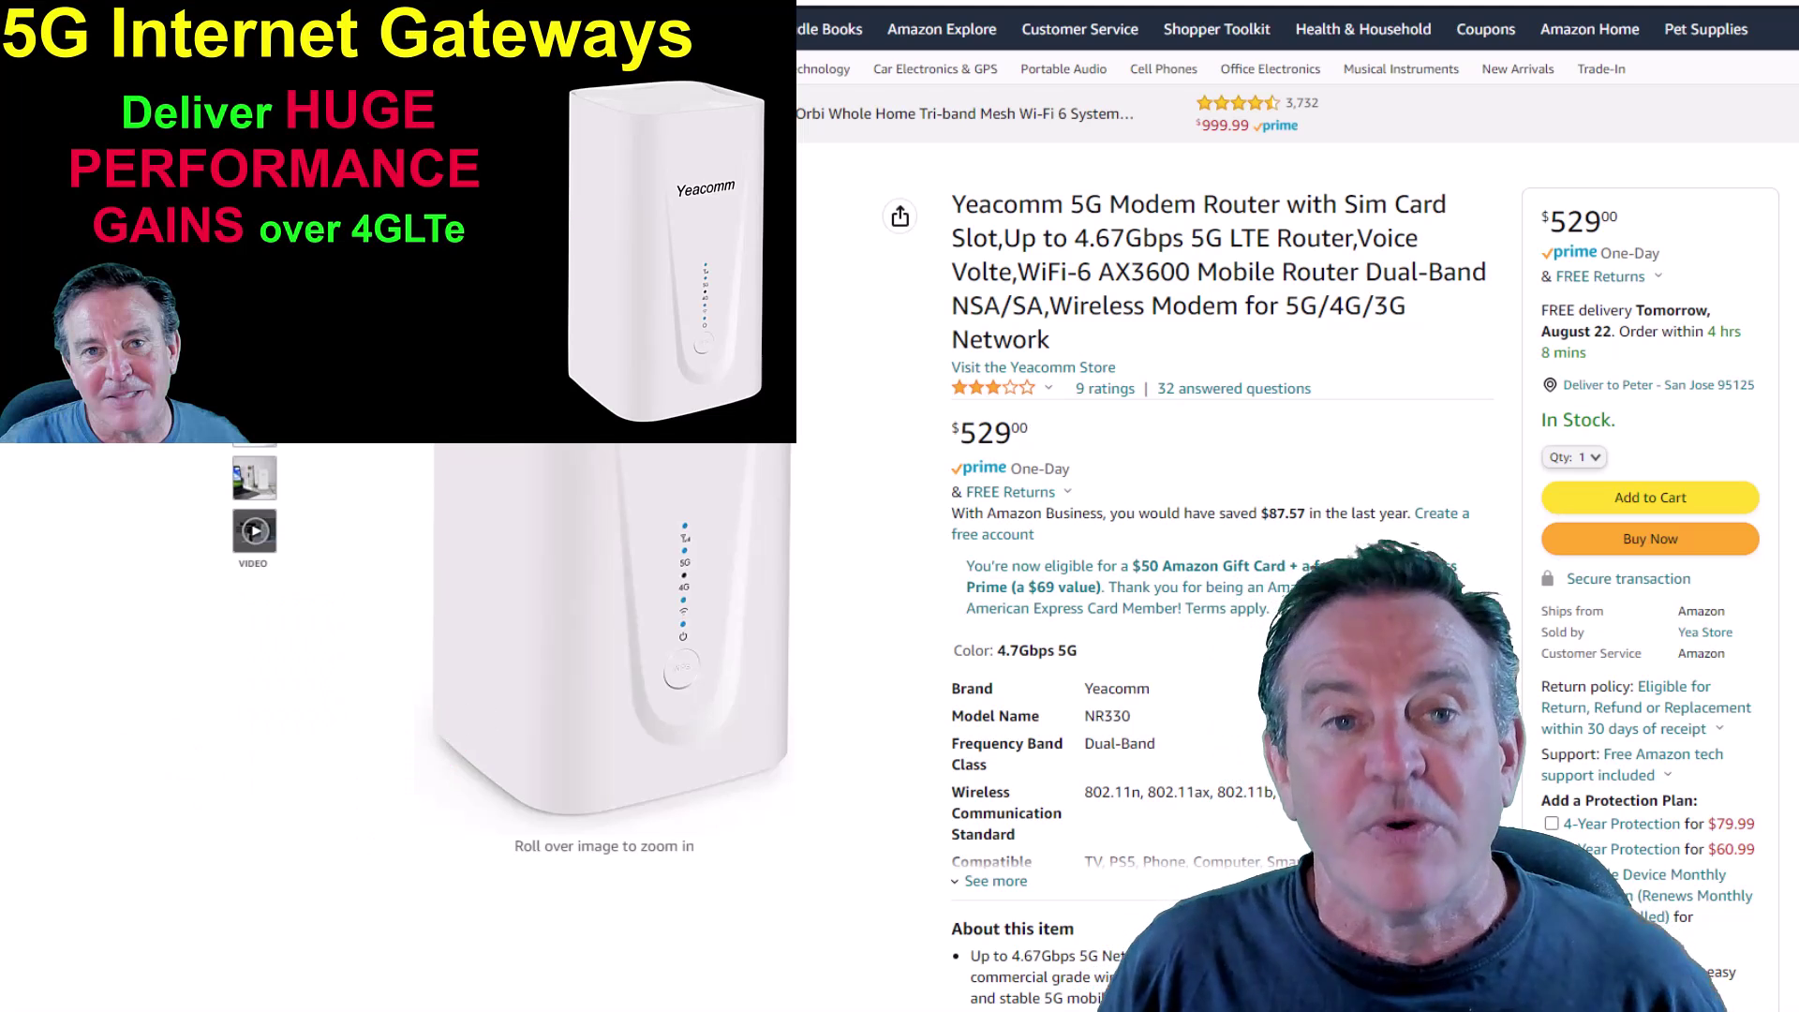
# - Switch from the Amazon Yeacomm listing to the 5G-CPE admin tab at 192.168.1.1
pyautogui.hotkey('ctrl', 'Tab')
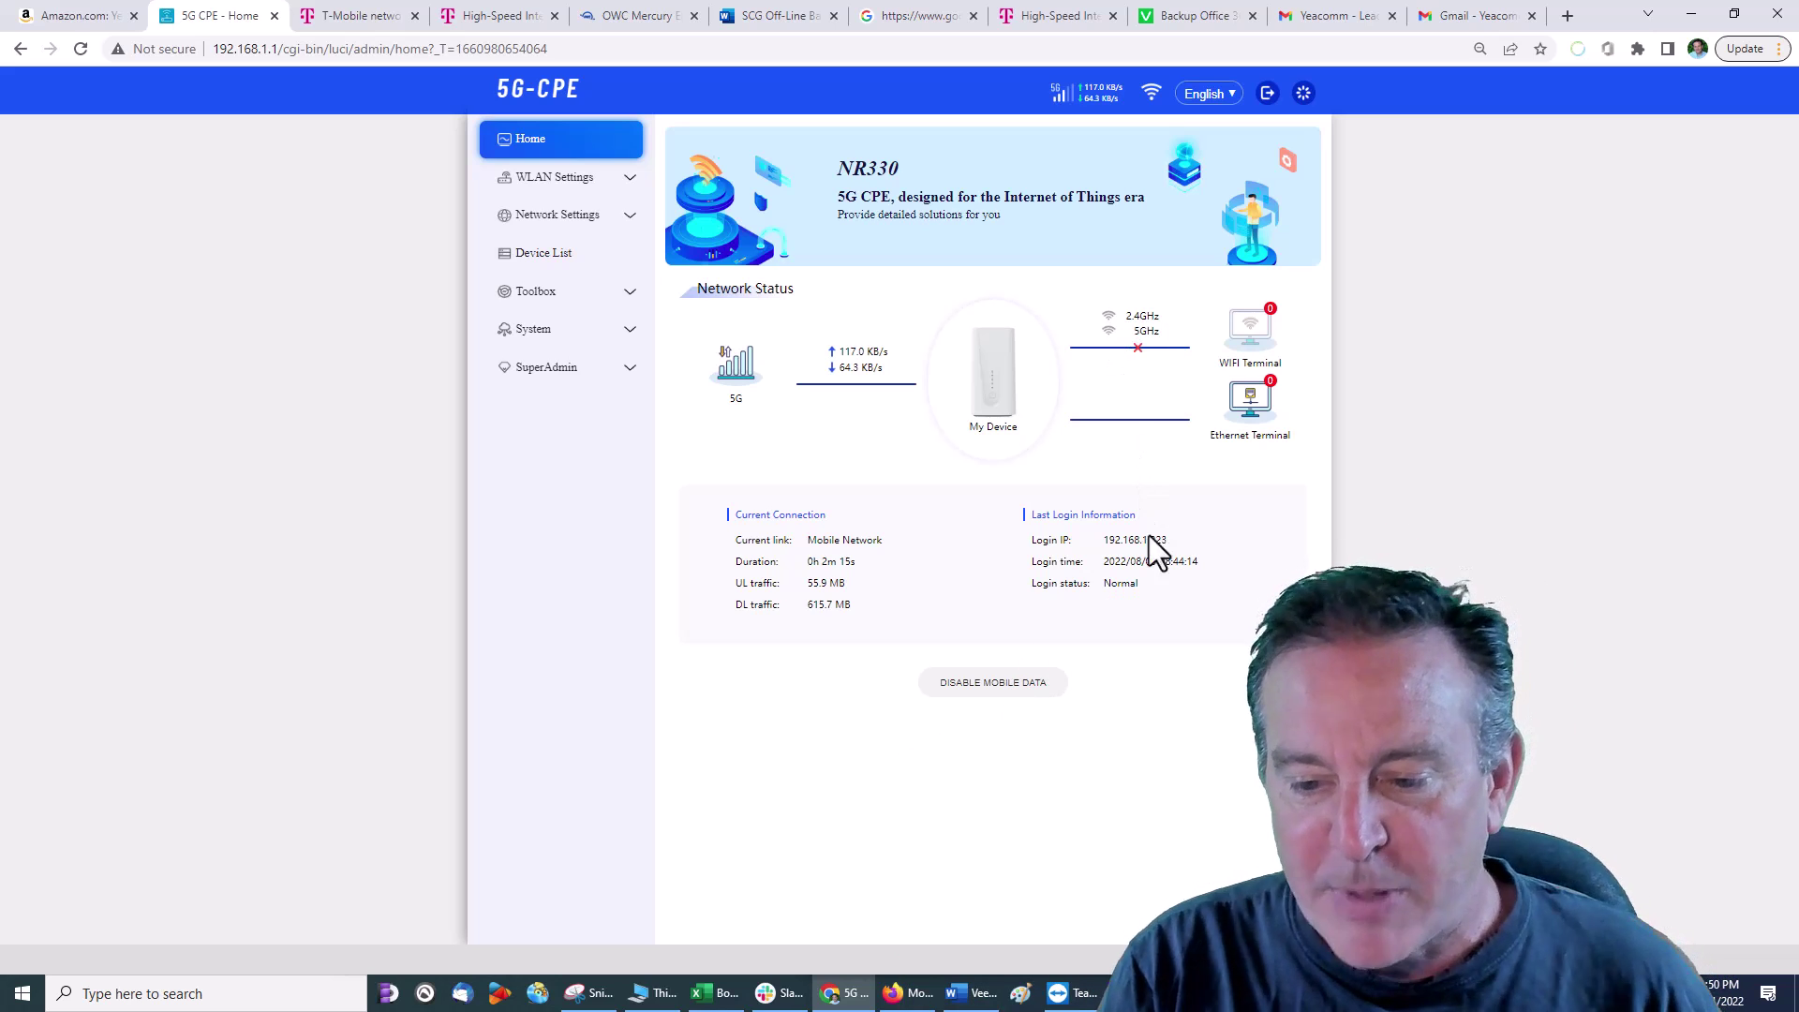
# - Bring up the NR330 antenna frequency table, then go to T-Mobile's 5G and LTE band page
pyautogui.click(574, 999)
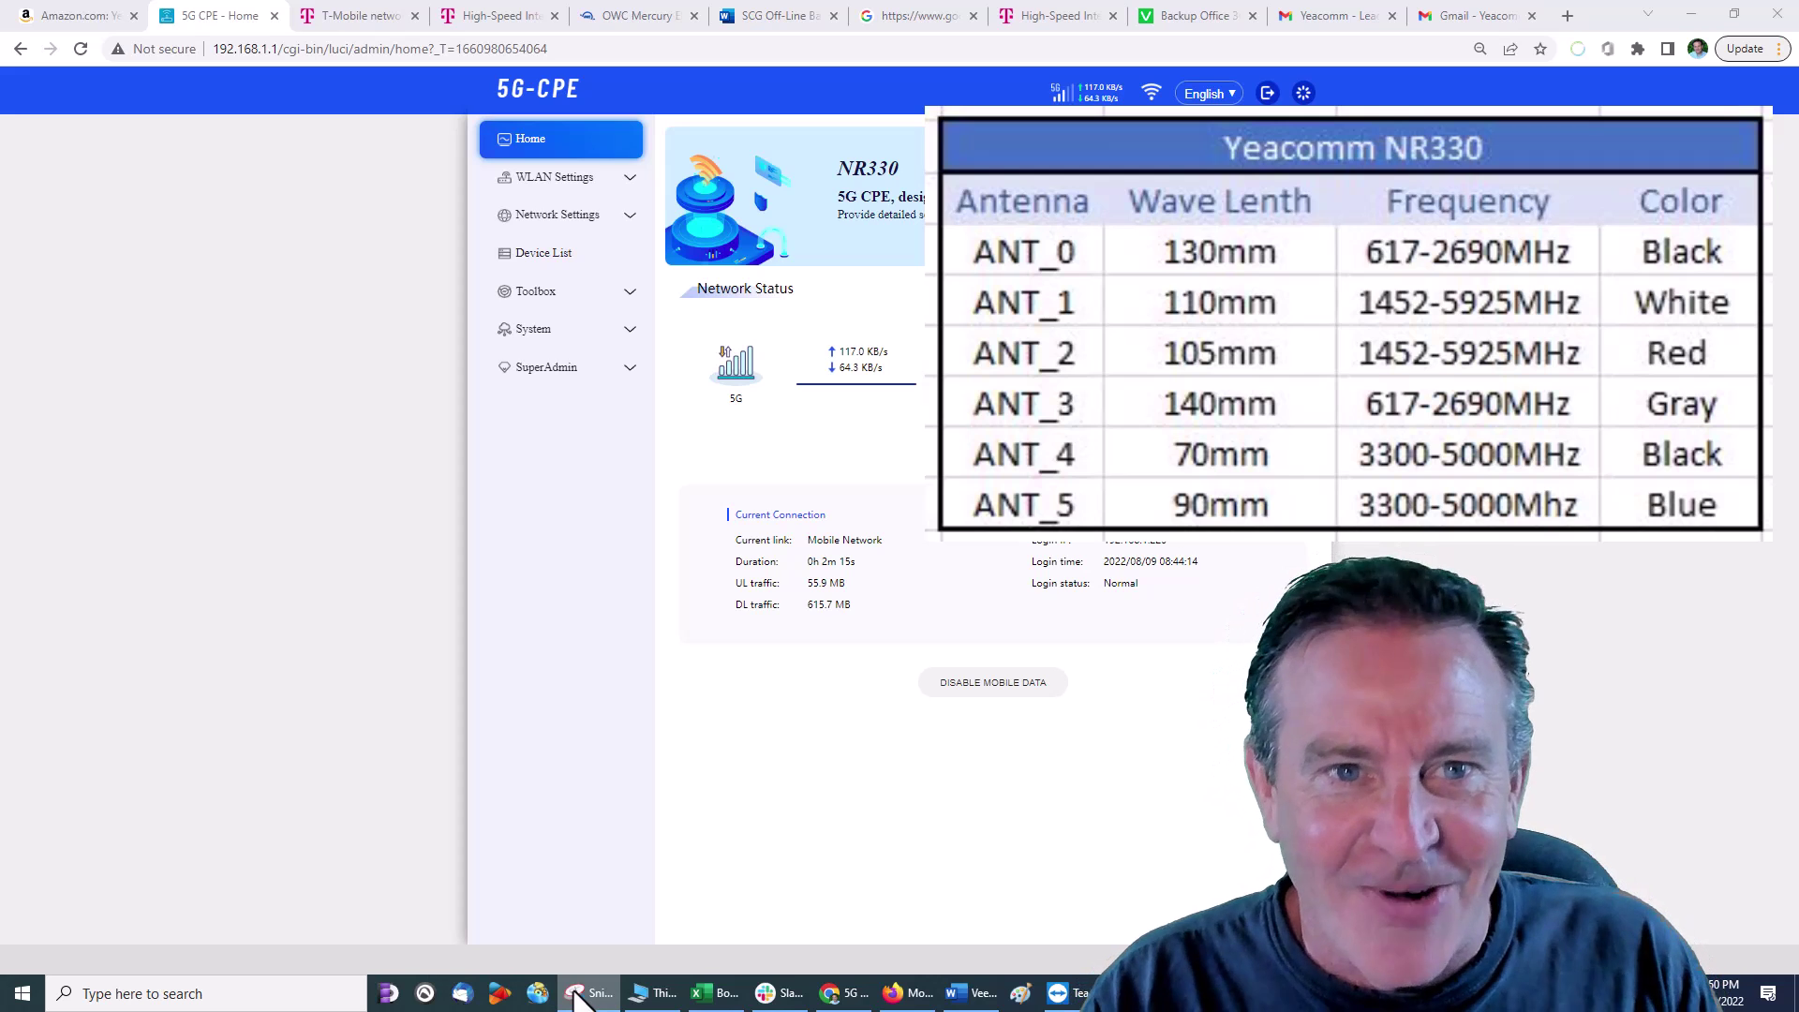
pyautogui.click(345, 11)
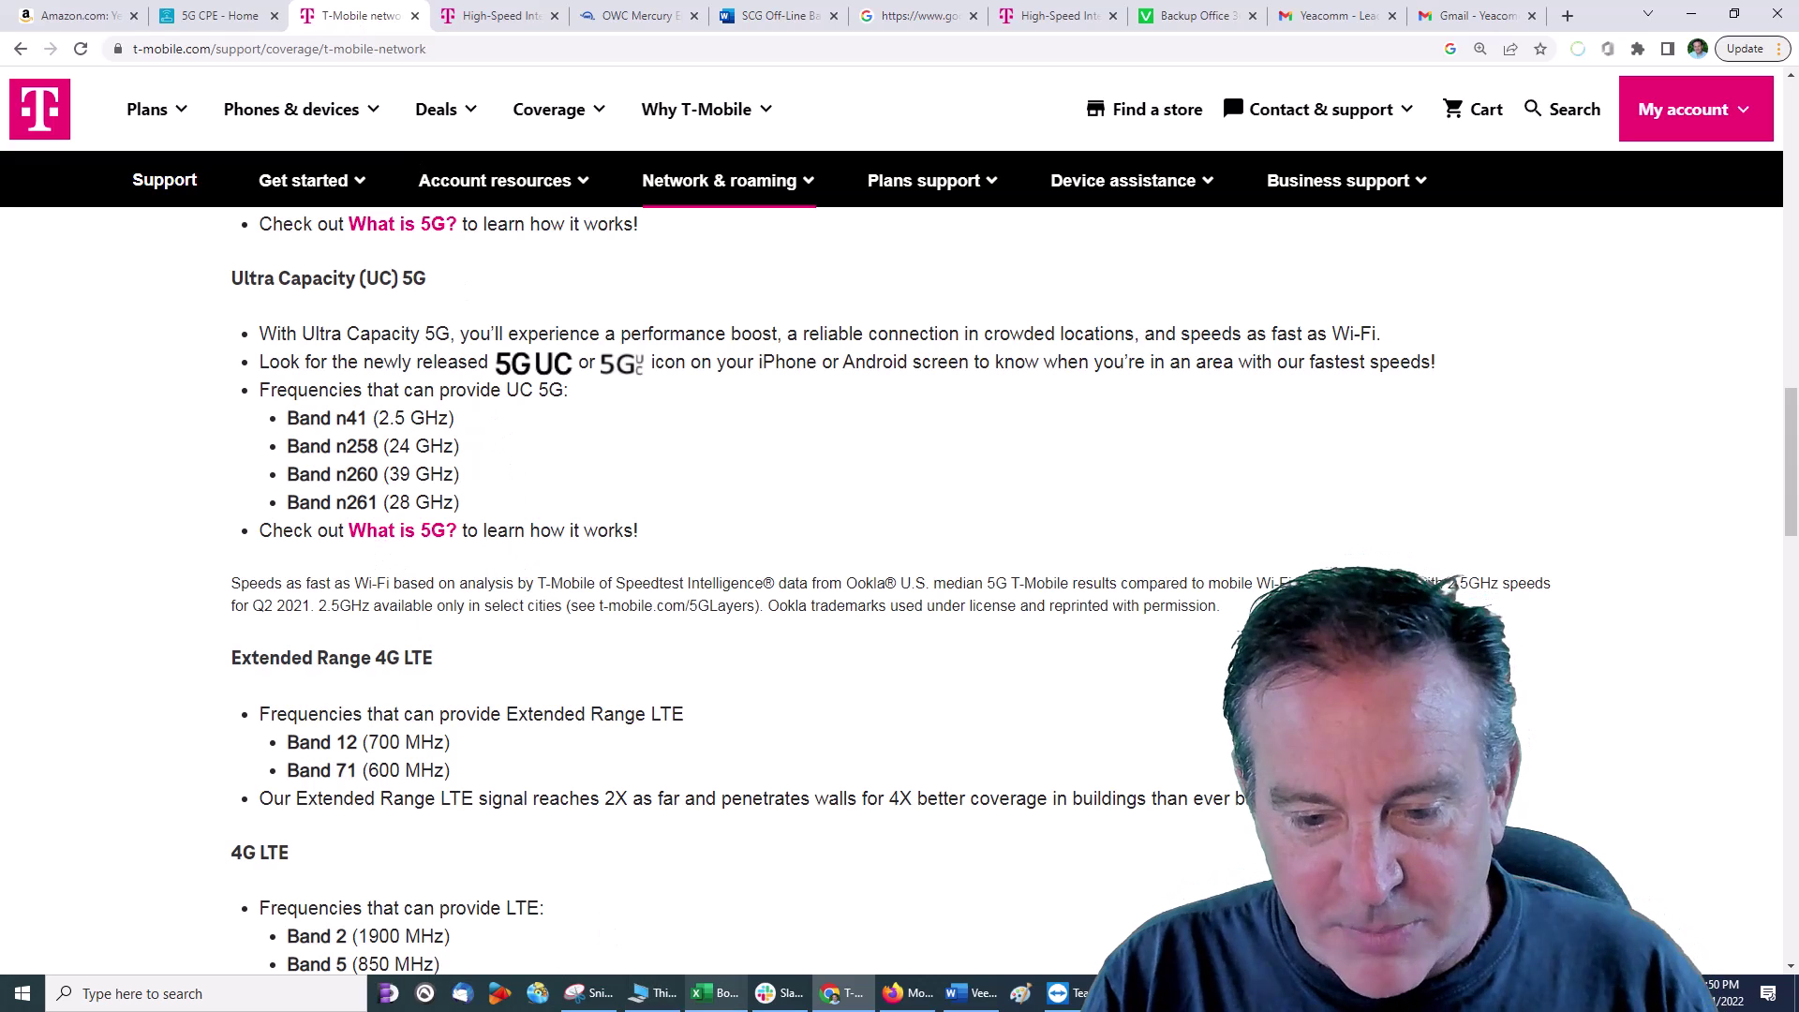
# - Show the NR330 antenna table beside T-Mobile's band list, scrolled up to the 600 MHz n71 bands
pyautogui.click(579, 998)
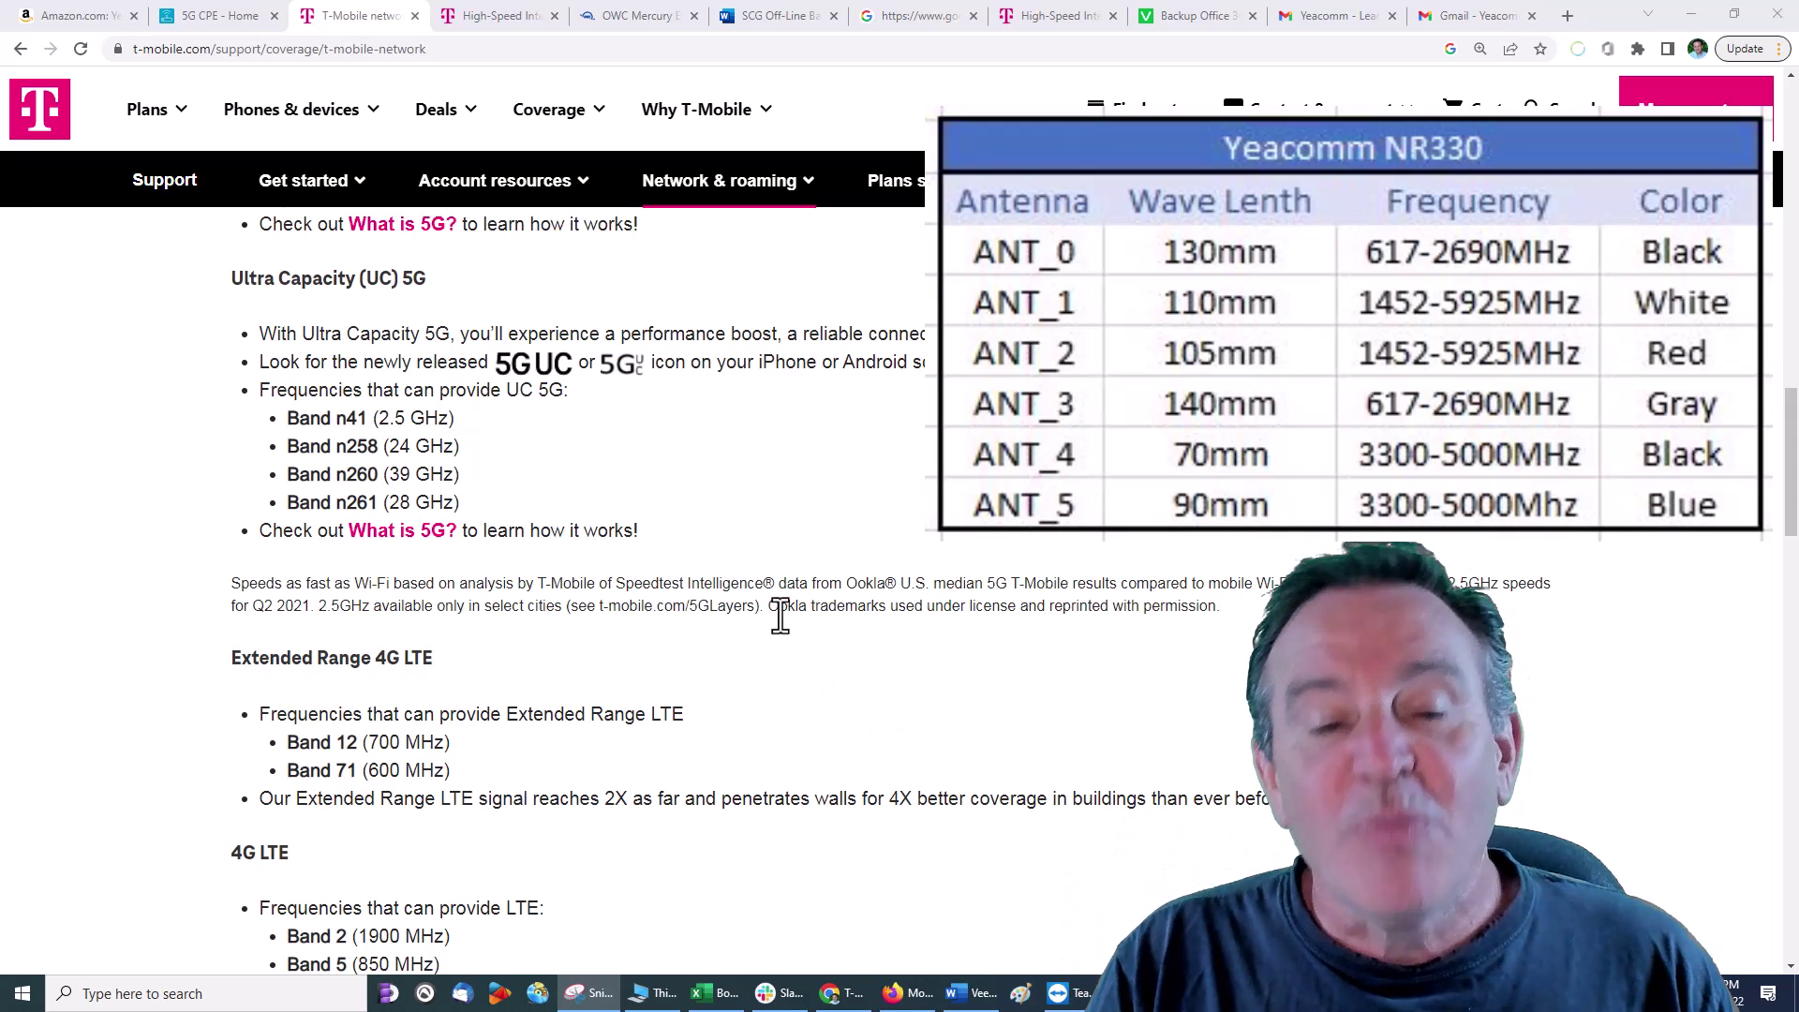
pyautogui.scroll(3, 780, 615)
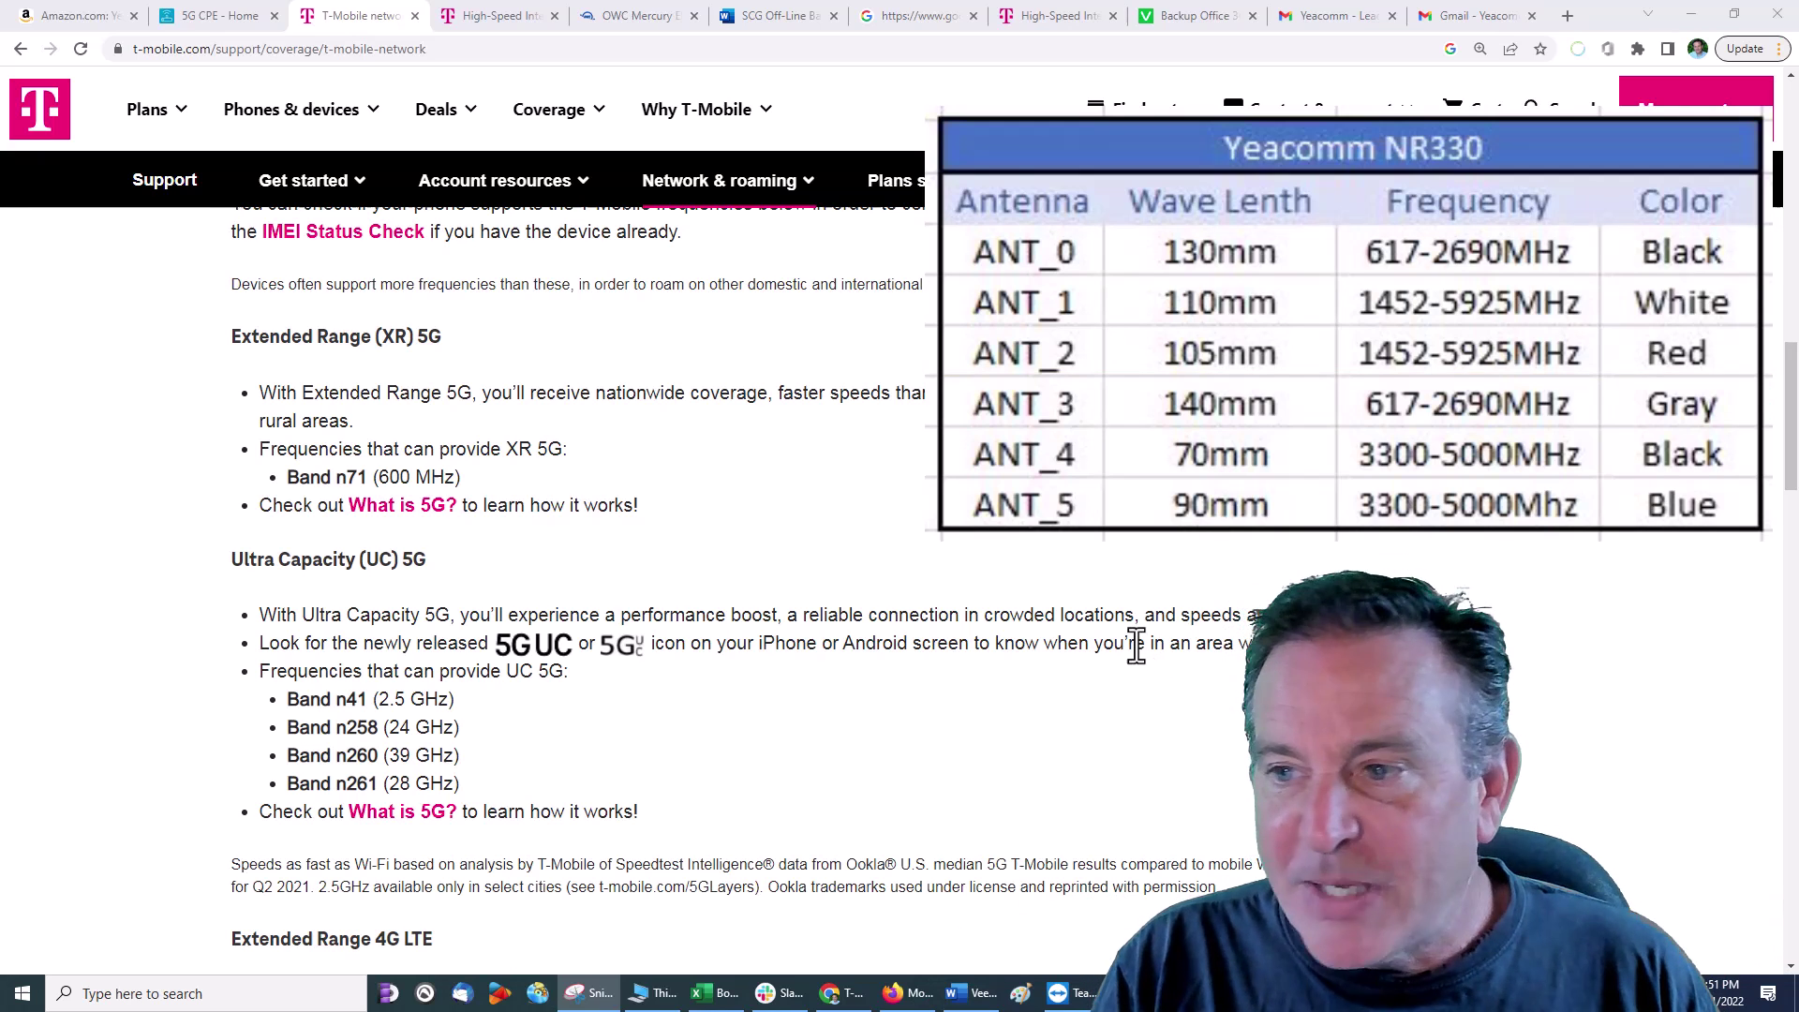
# - Scroll further down T-Mobile's frequency band list
pyautogui.scroll(-1, 1138, 635)
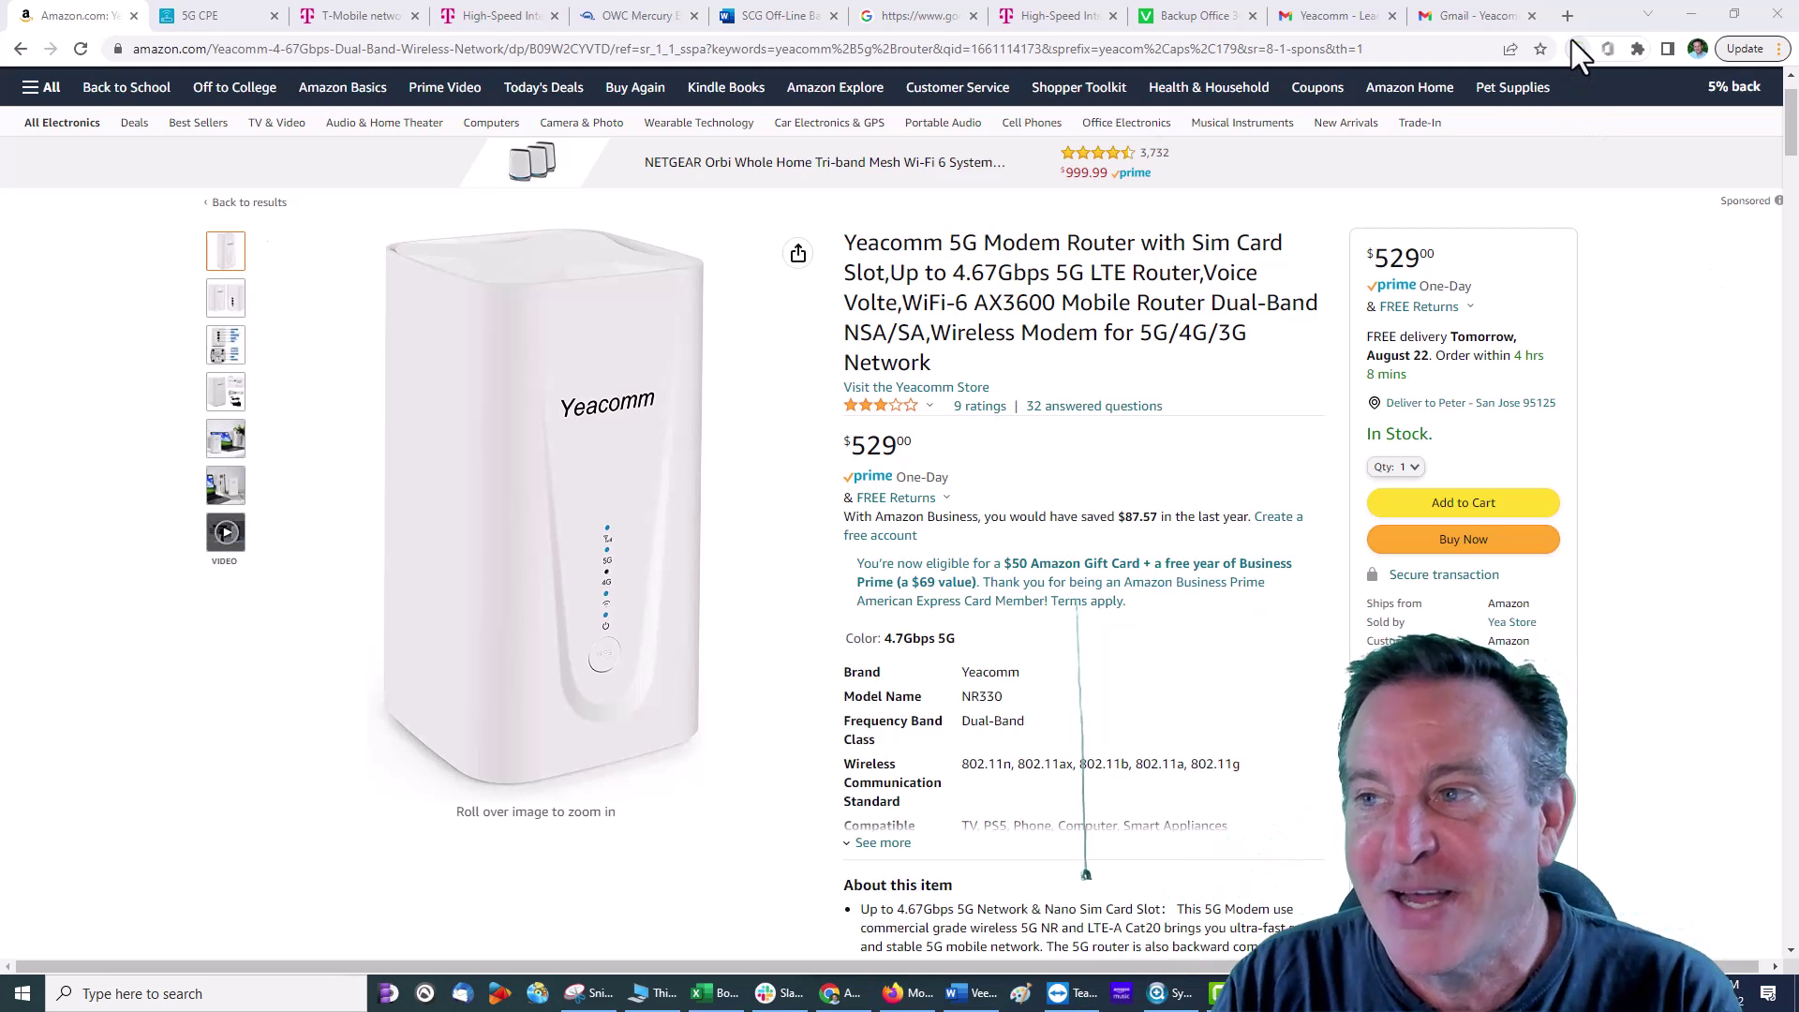
# - Open Command Prompt through Windows search and run ipconfig, showing default gateway 192.168.1.1
pyautogui.click(130, 994)
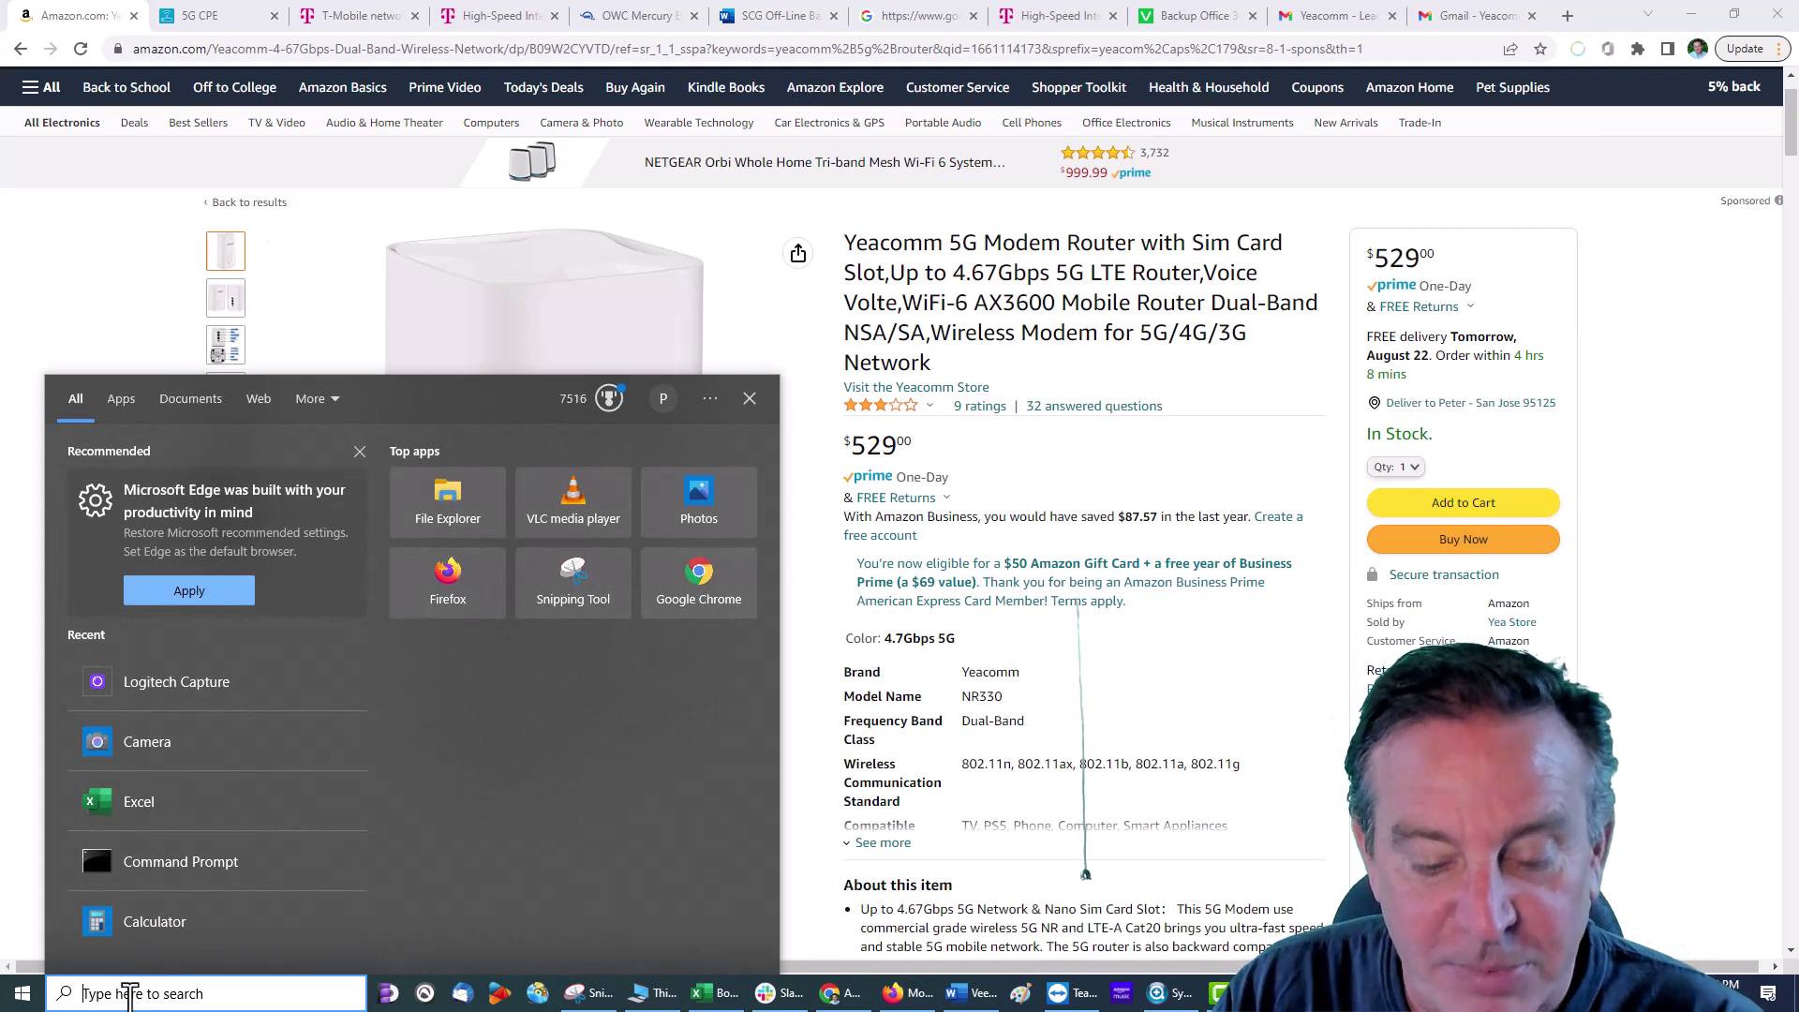
pyautogui.write('com')
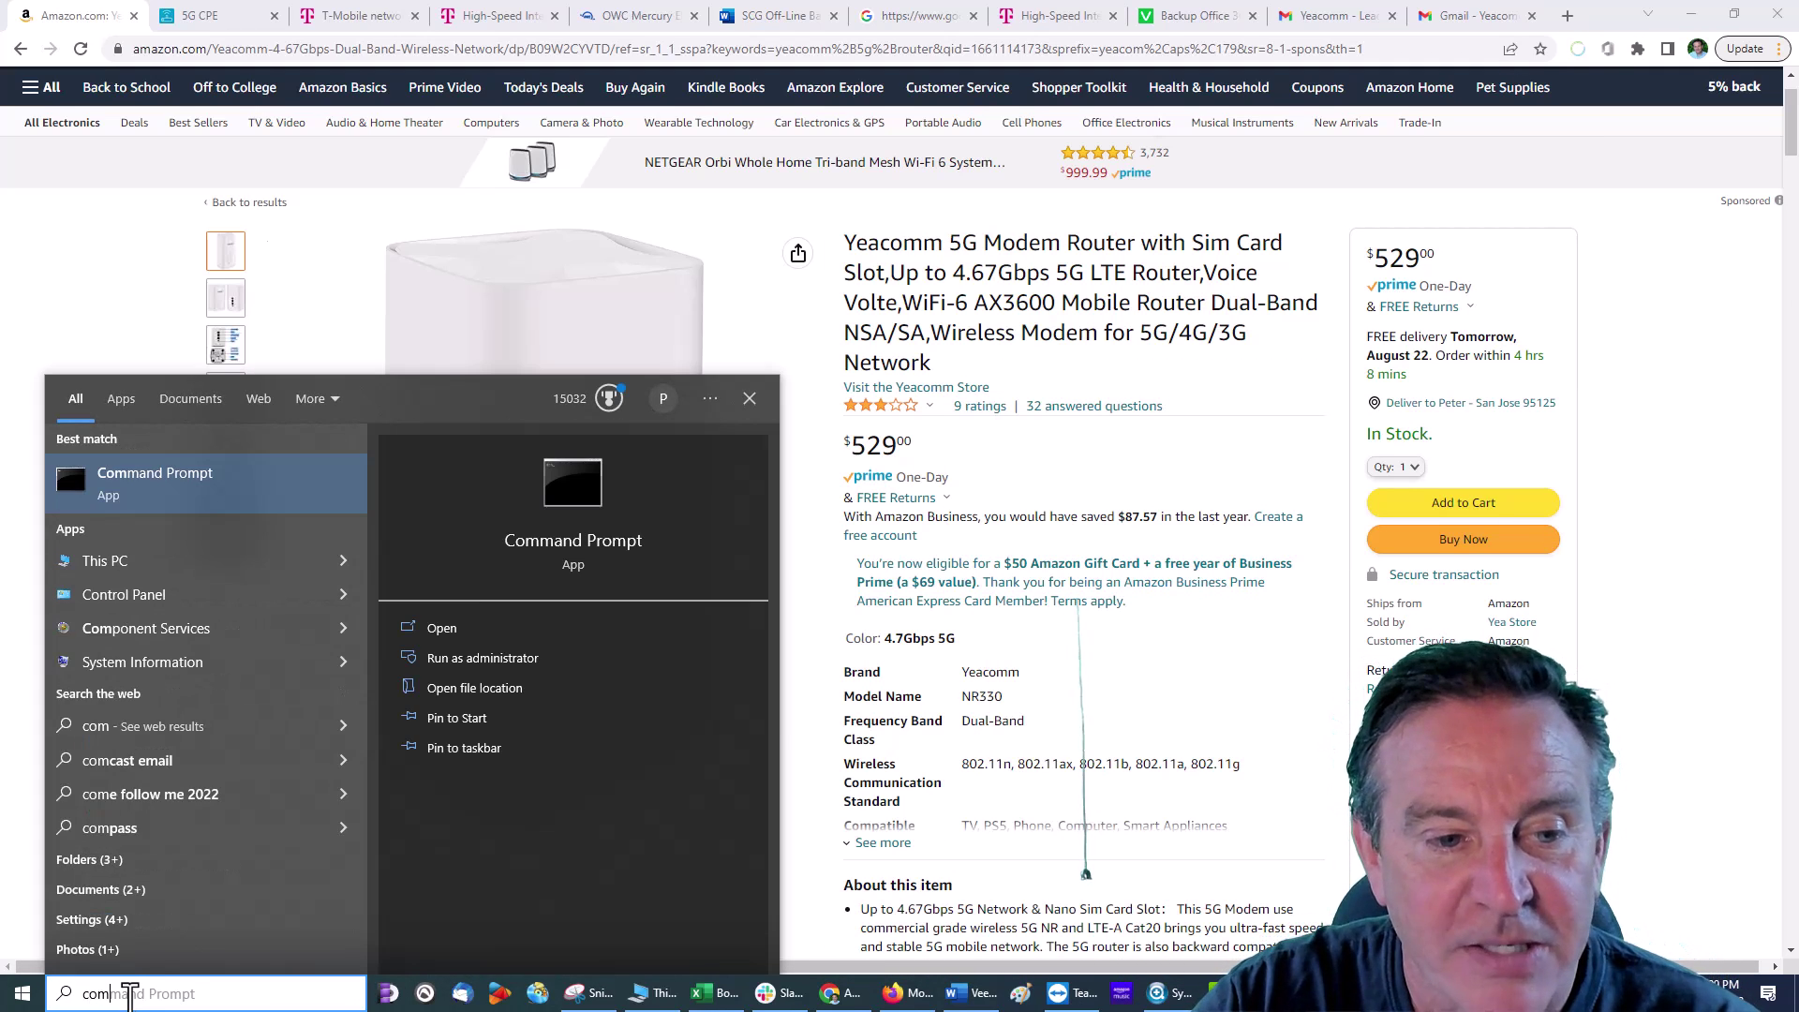
pyautogui.press('Return')
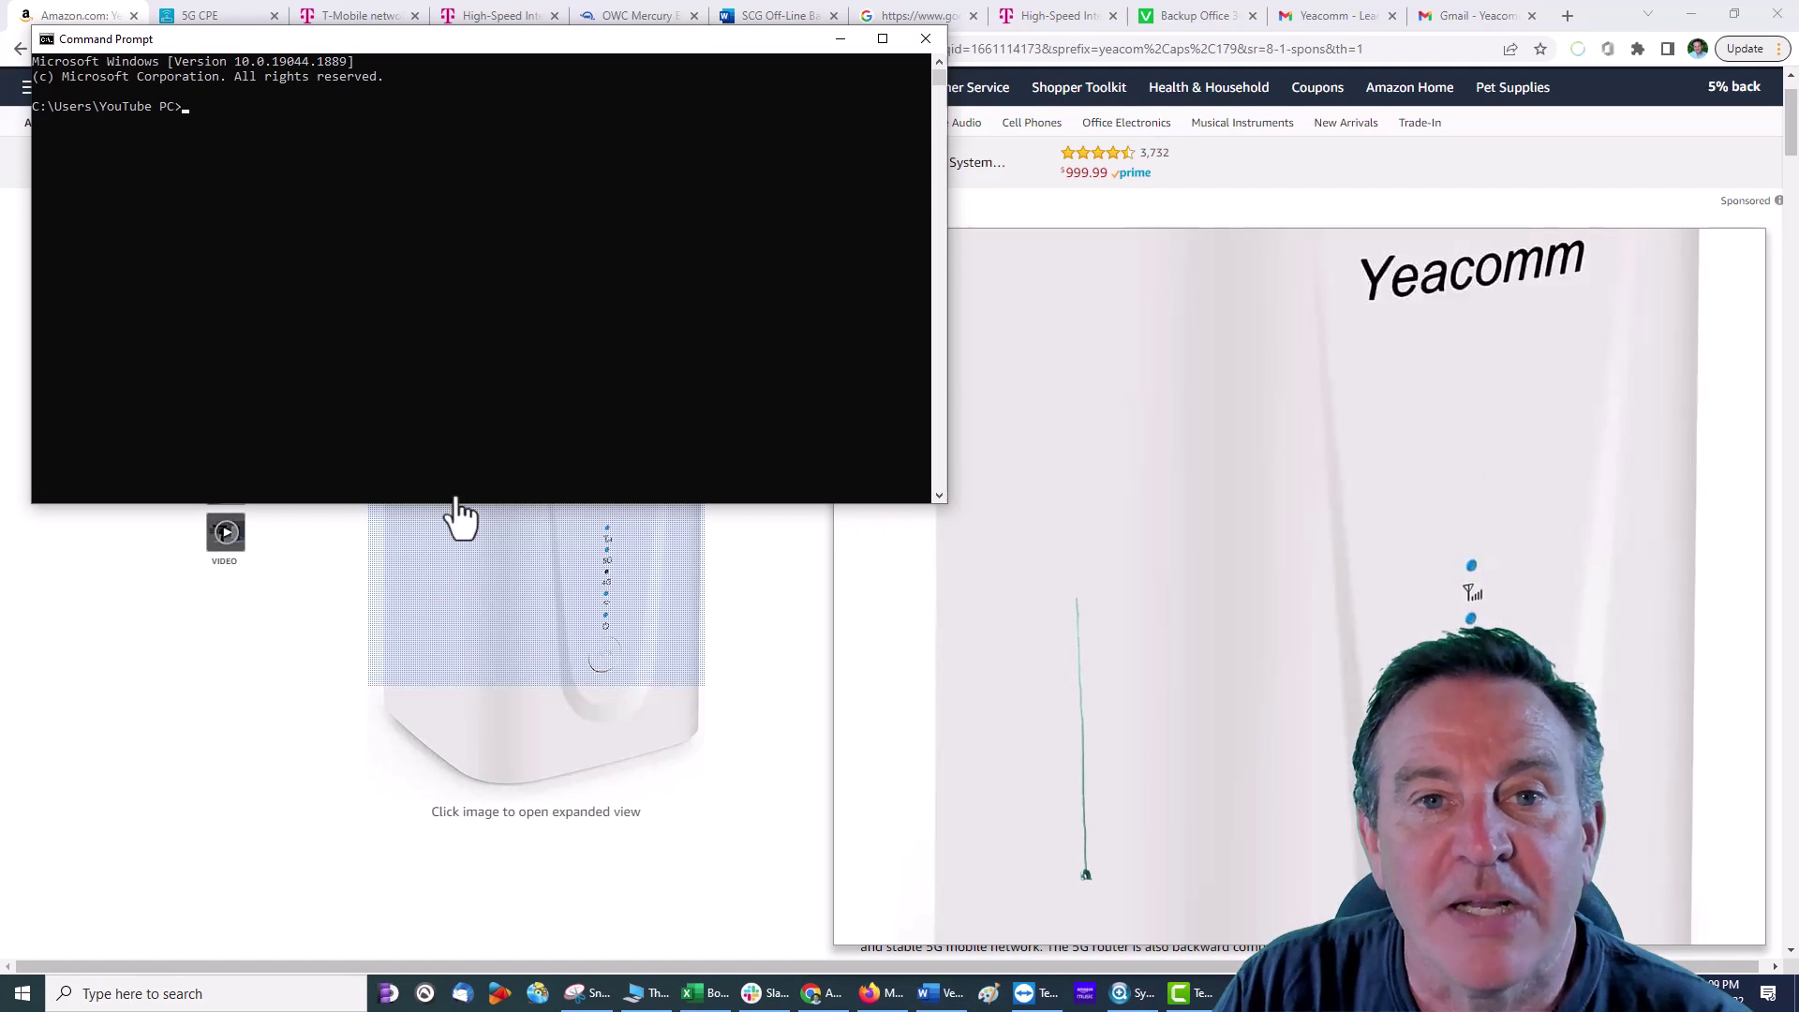
pyautogui.moveTo(558, 48); pyautogui.dragTo(720, 248)
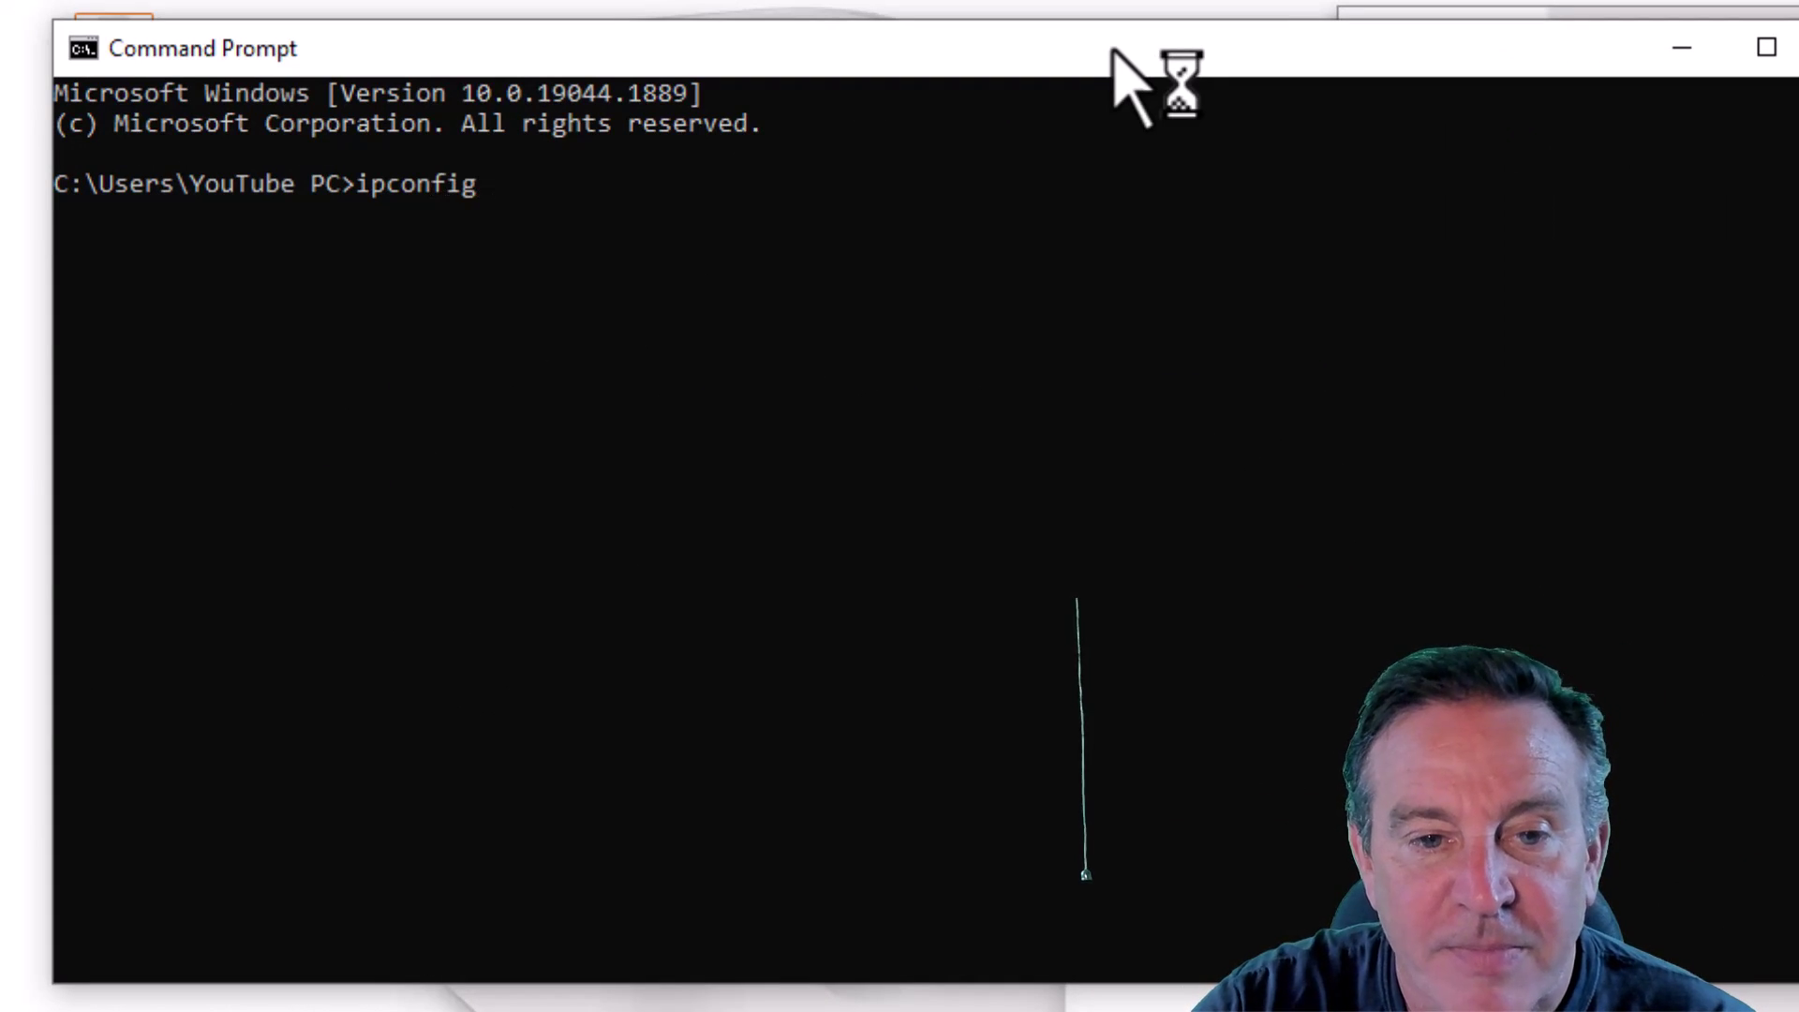
pyautogui.write('ipconfig')
pyautogui.press('Return')
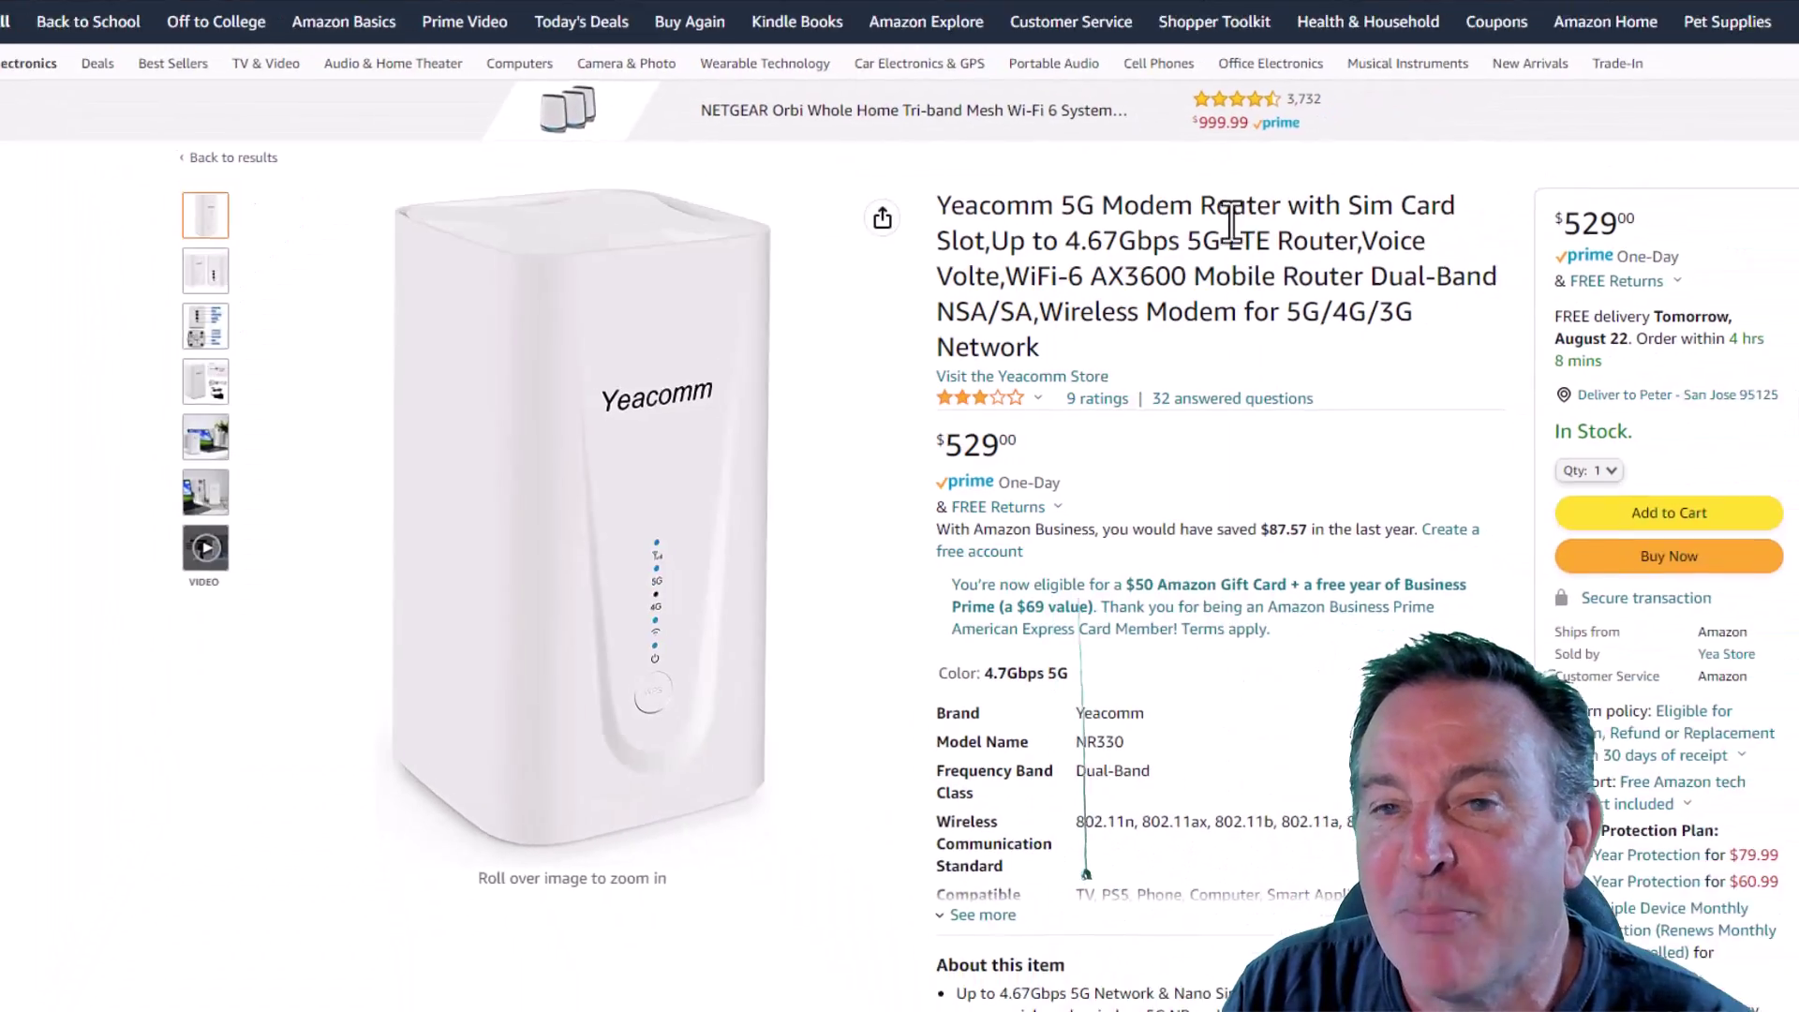
# - Open a new Chrome tab and enter 192.168.1.1 as the address
pyautogui.click(1570, 18)
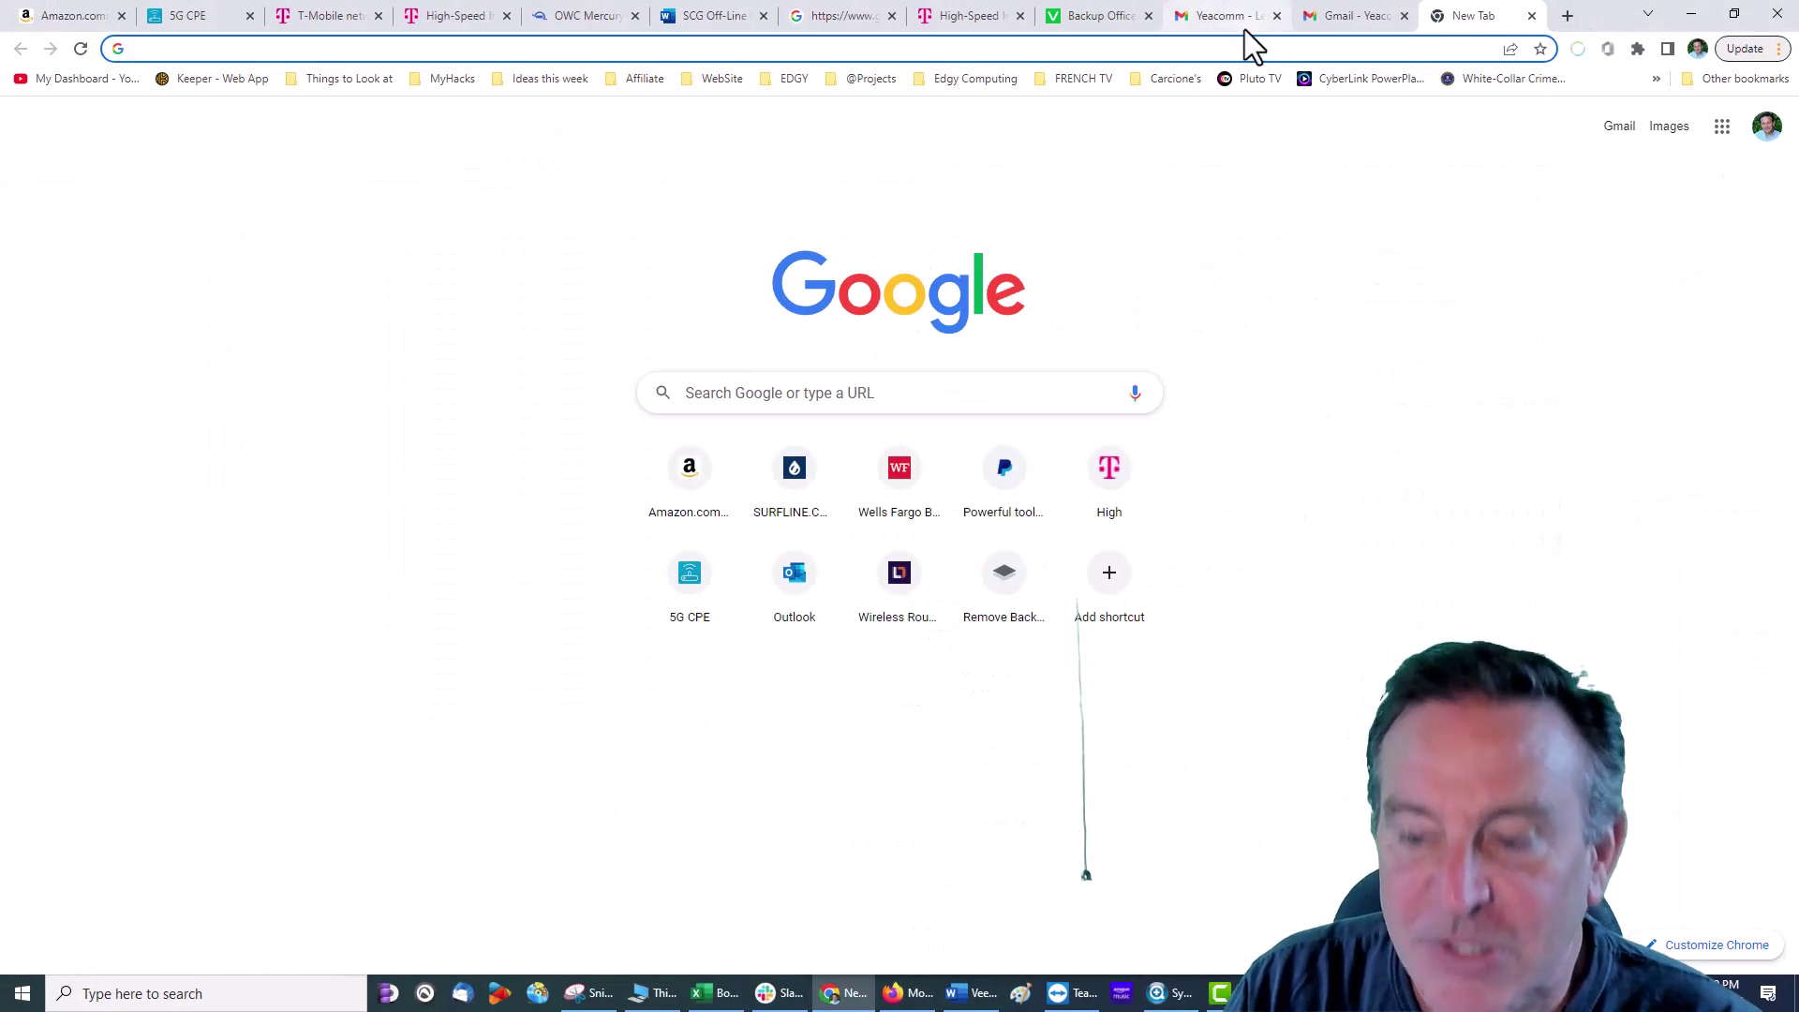
pyautogui.write('192.')
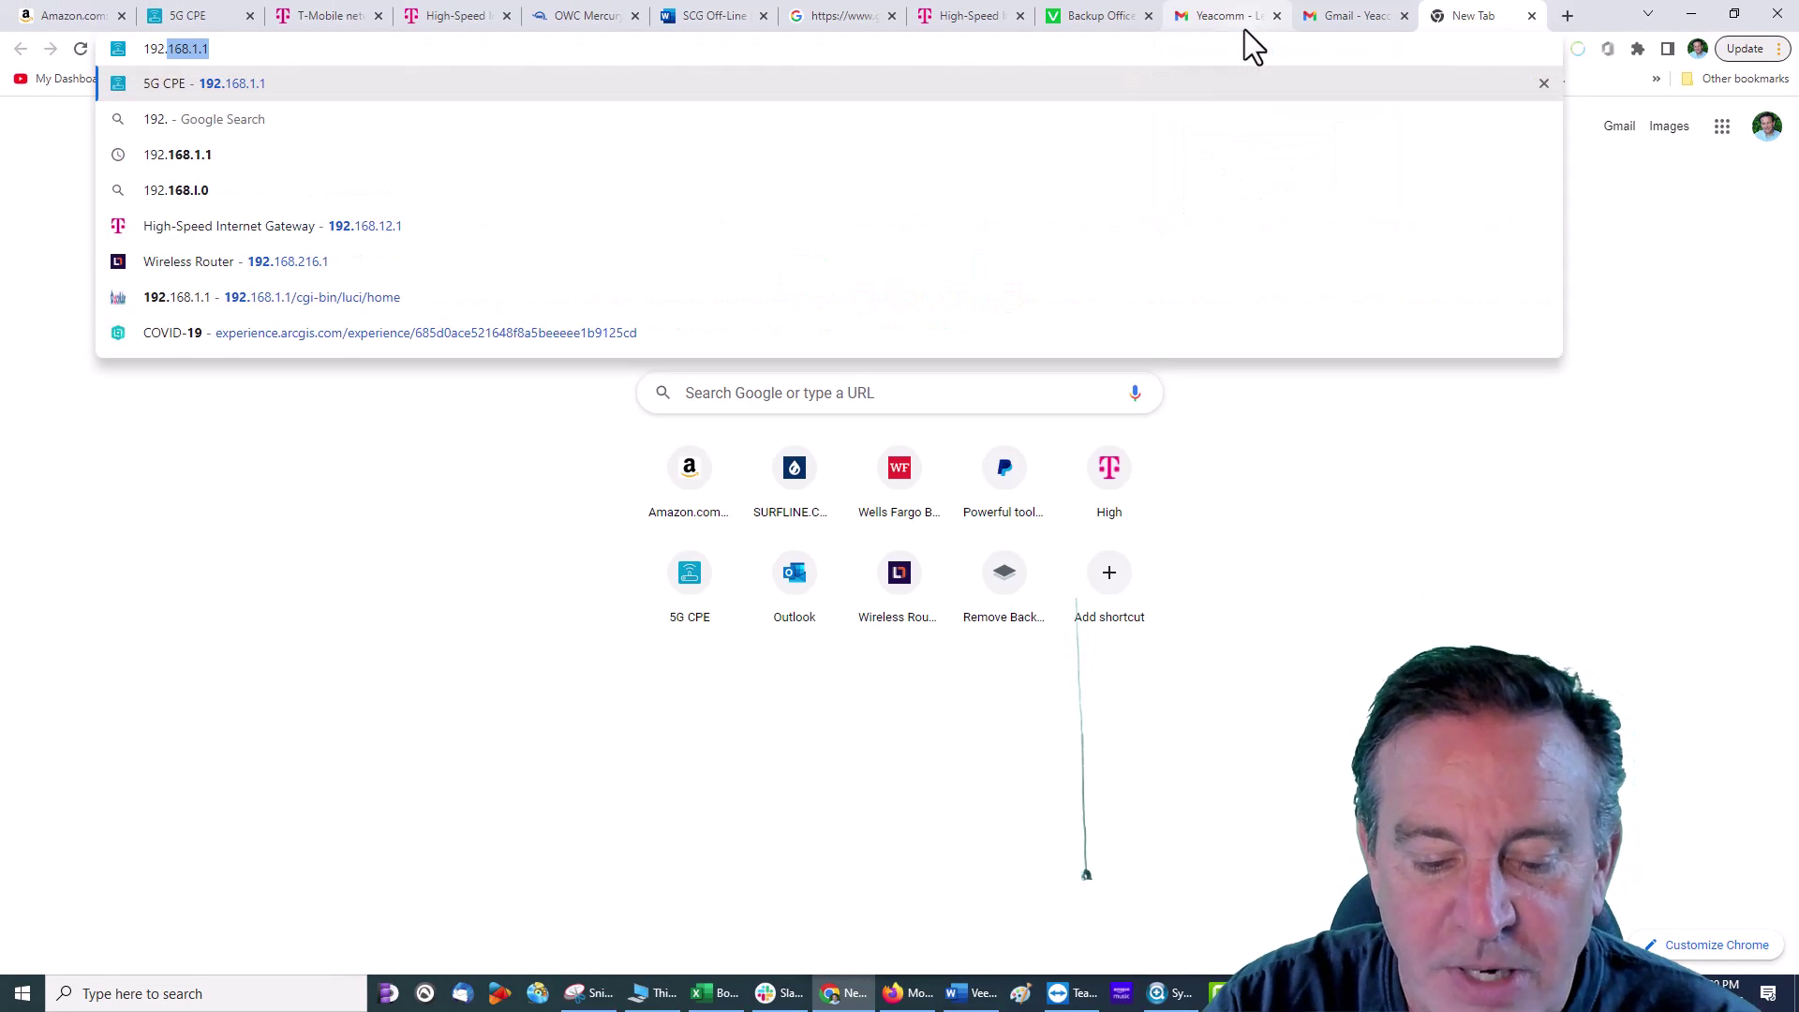
pyautogui.write('168')
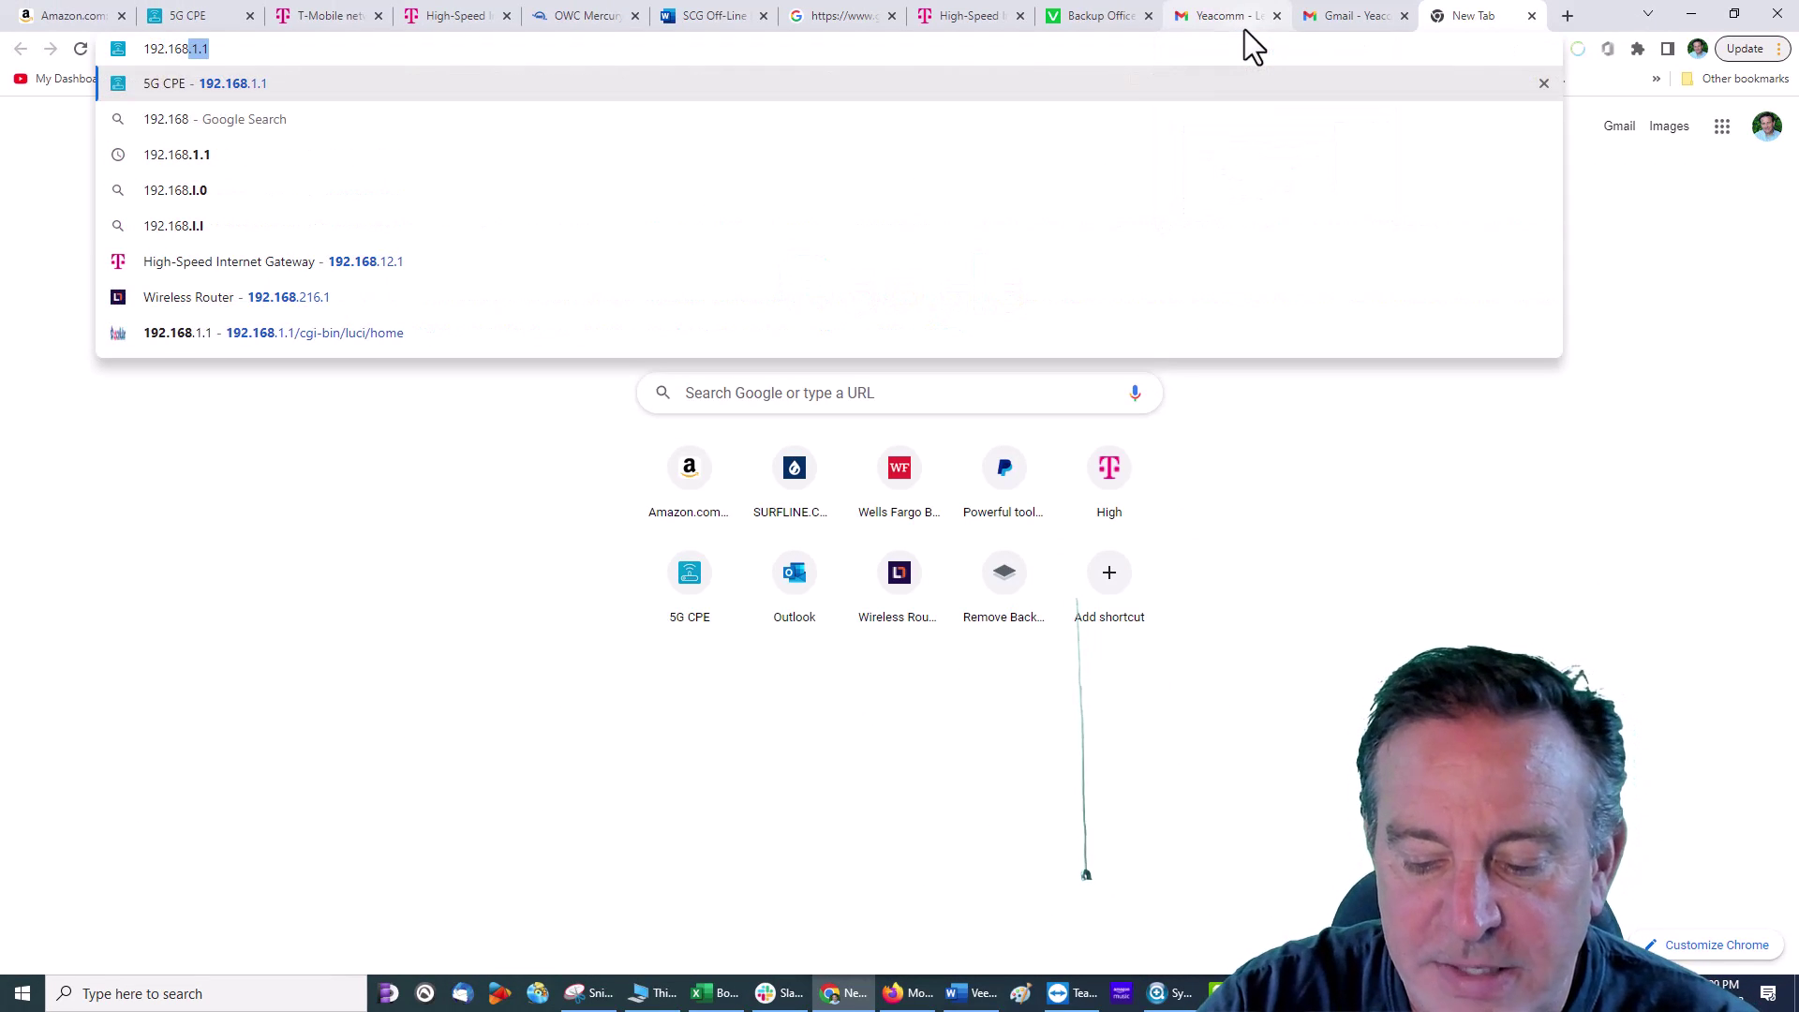
pyautogui.write('.1.1')
# - Load 192.168.1.1 and log in to the NR330 admin using Chrome's saved admin credentials
pyautogui.press('Return')
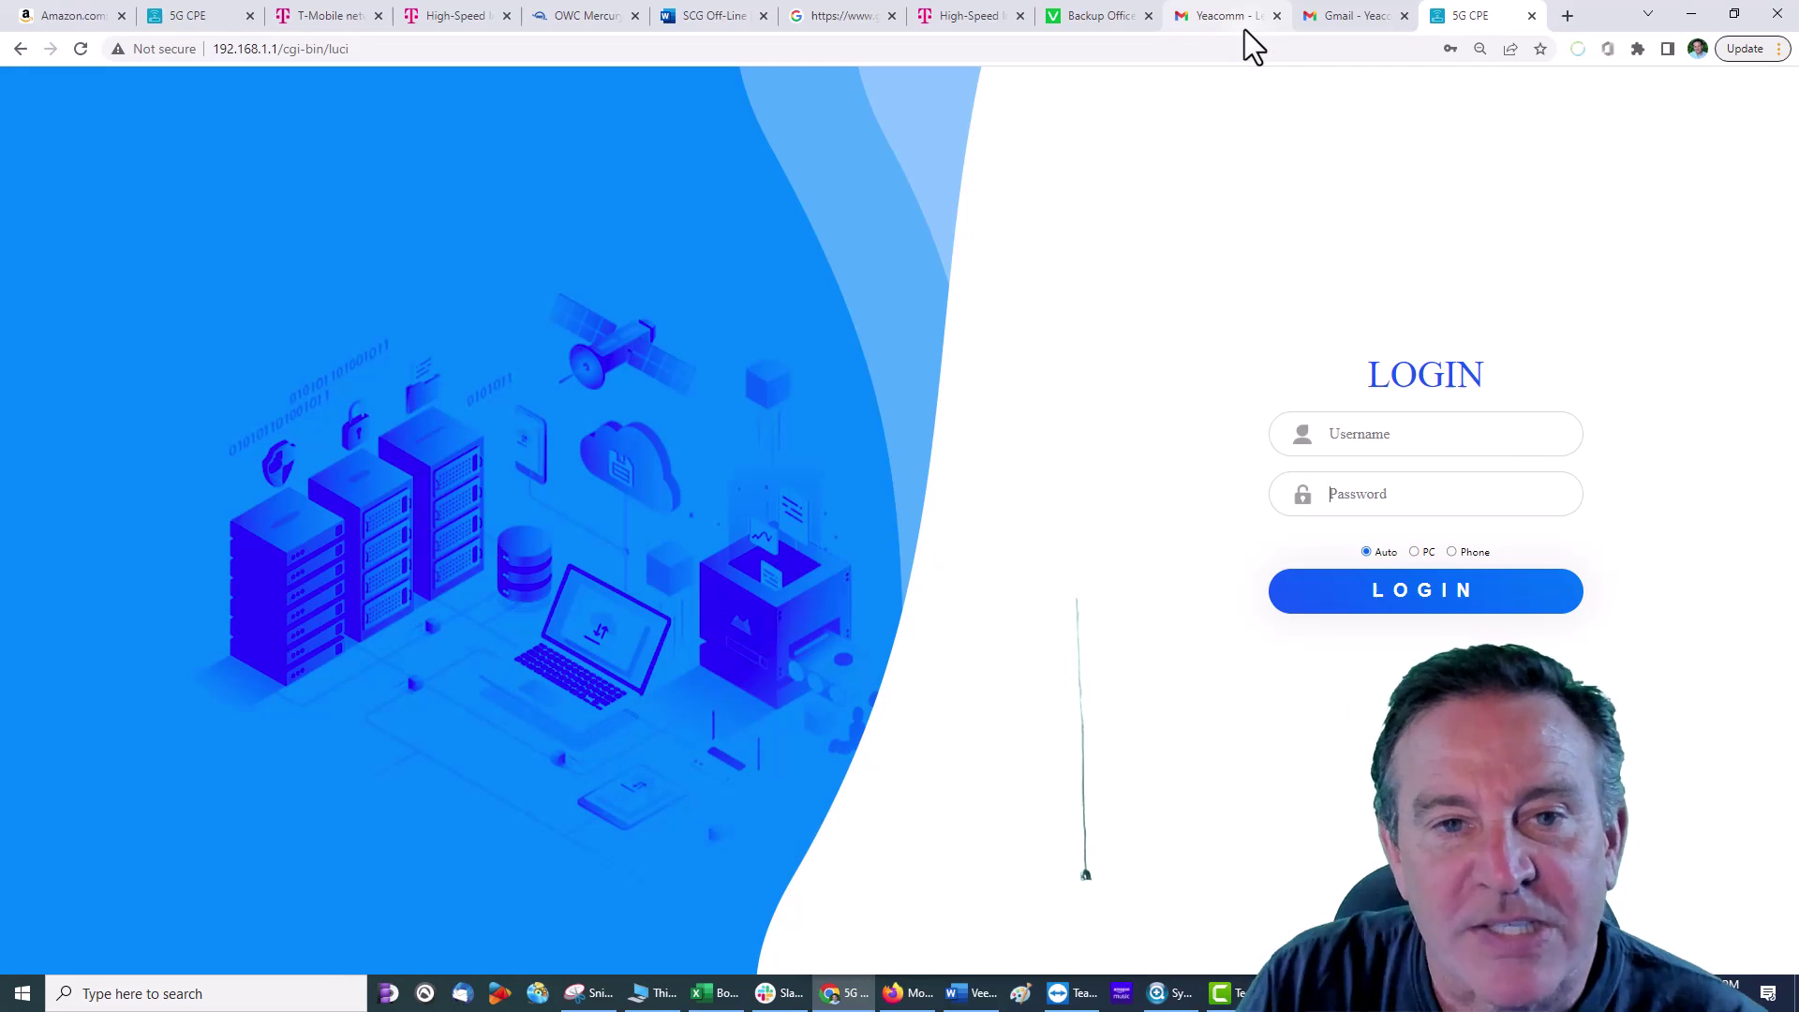
pyautogui.click(1421, 448)
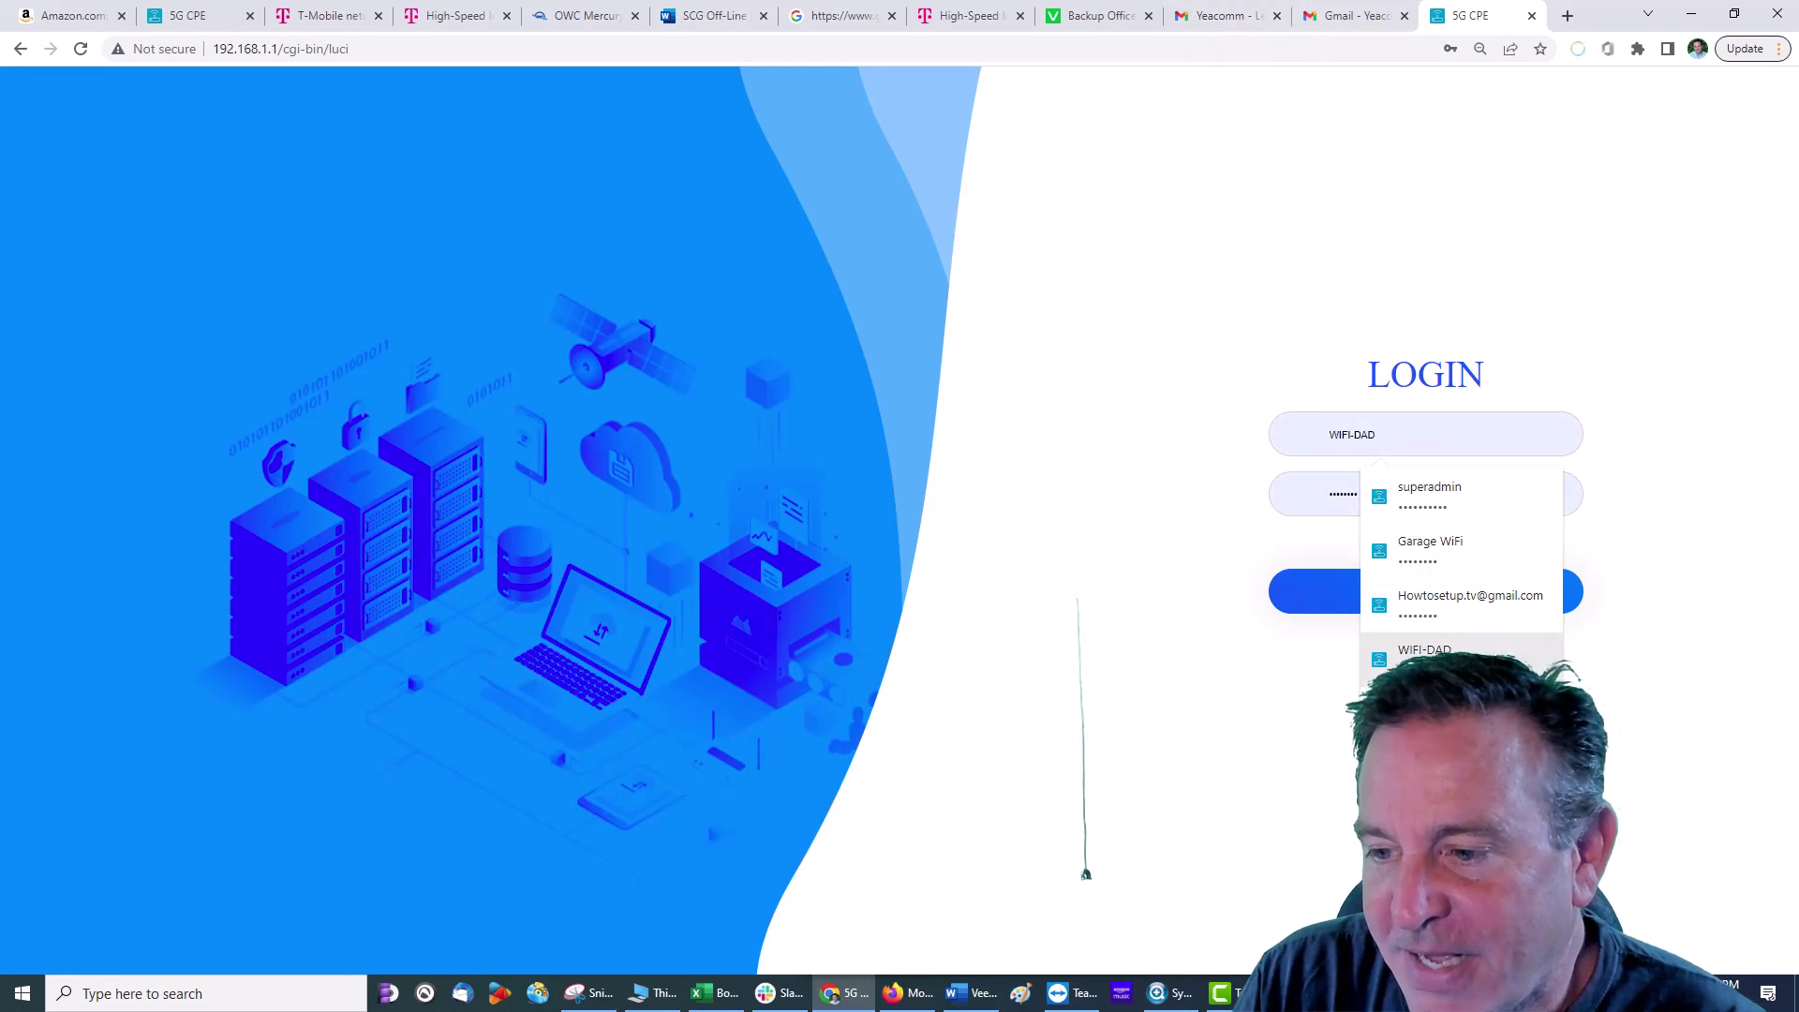
pyautogui.click(1434, 703)
pyautogui.click(1432, 618)
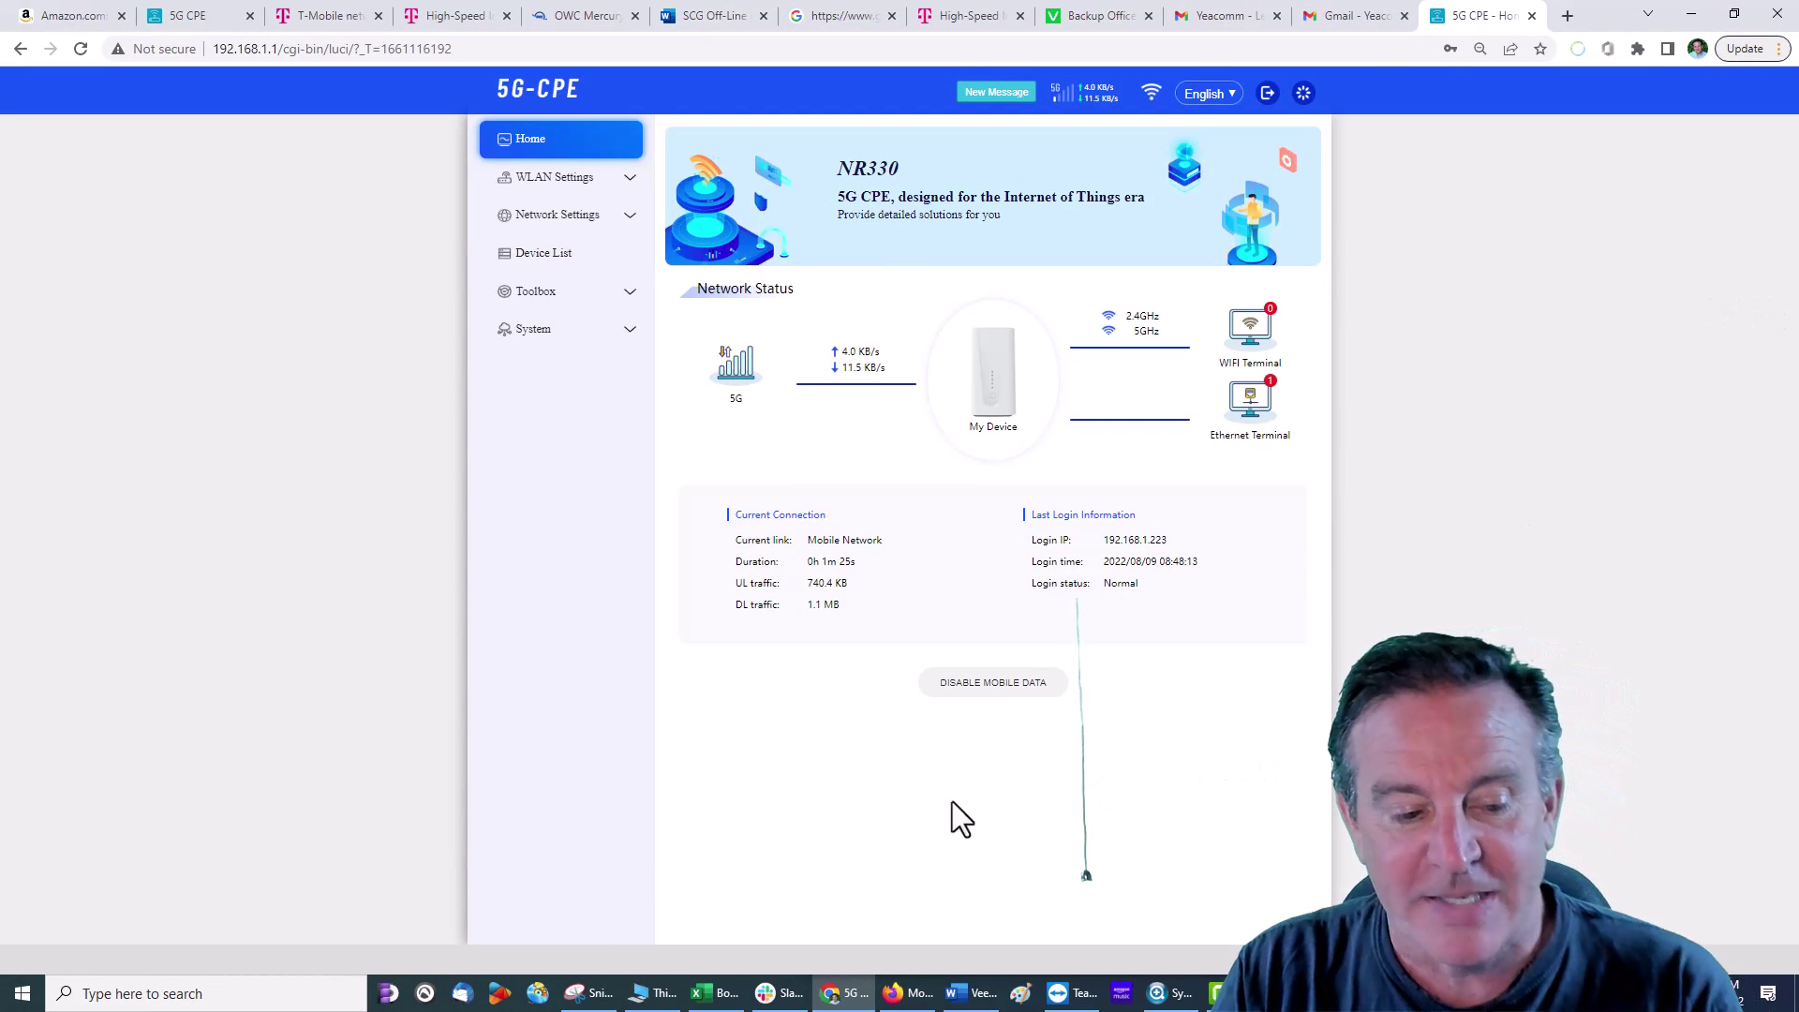
# - Launch Speedtest by Ookla and run a test: 35 ms ping, 160.64 Mbps down, 4.64 Mbps up
pyautogui.click(23, 1001)
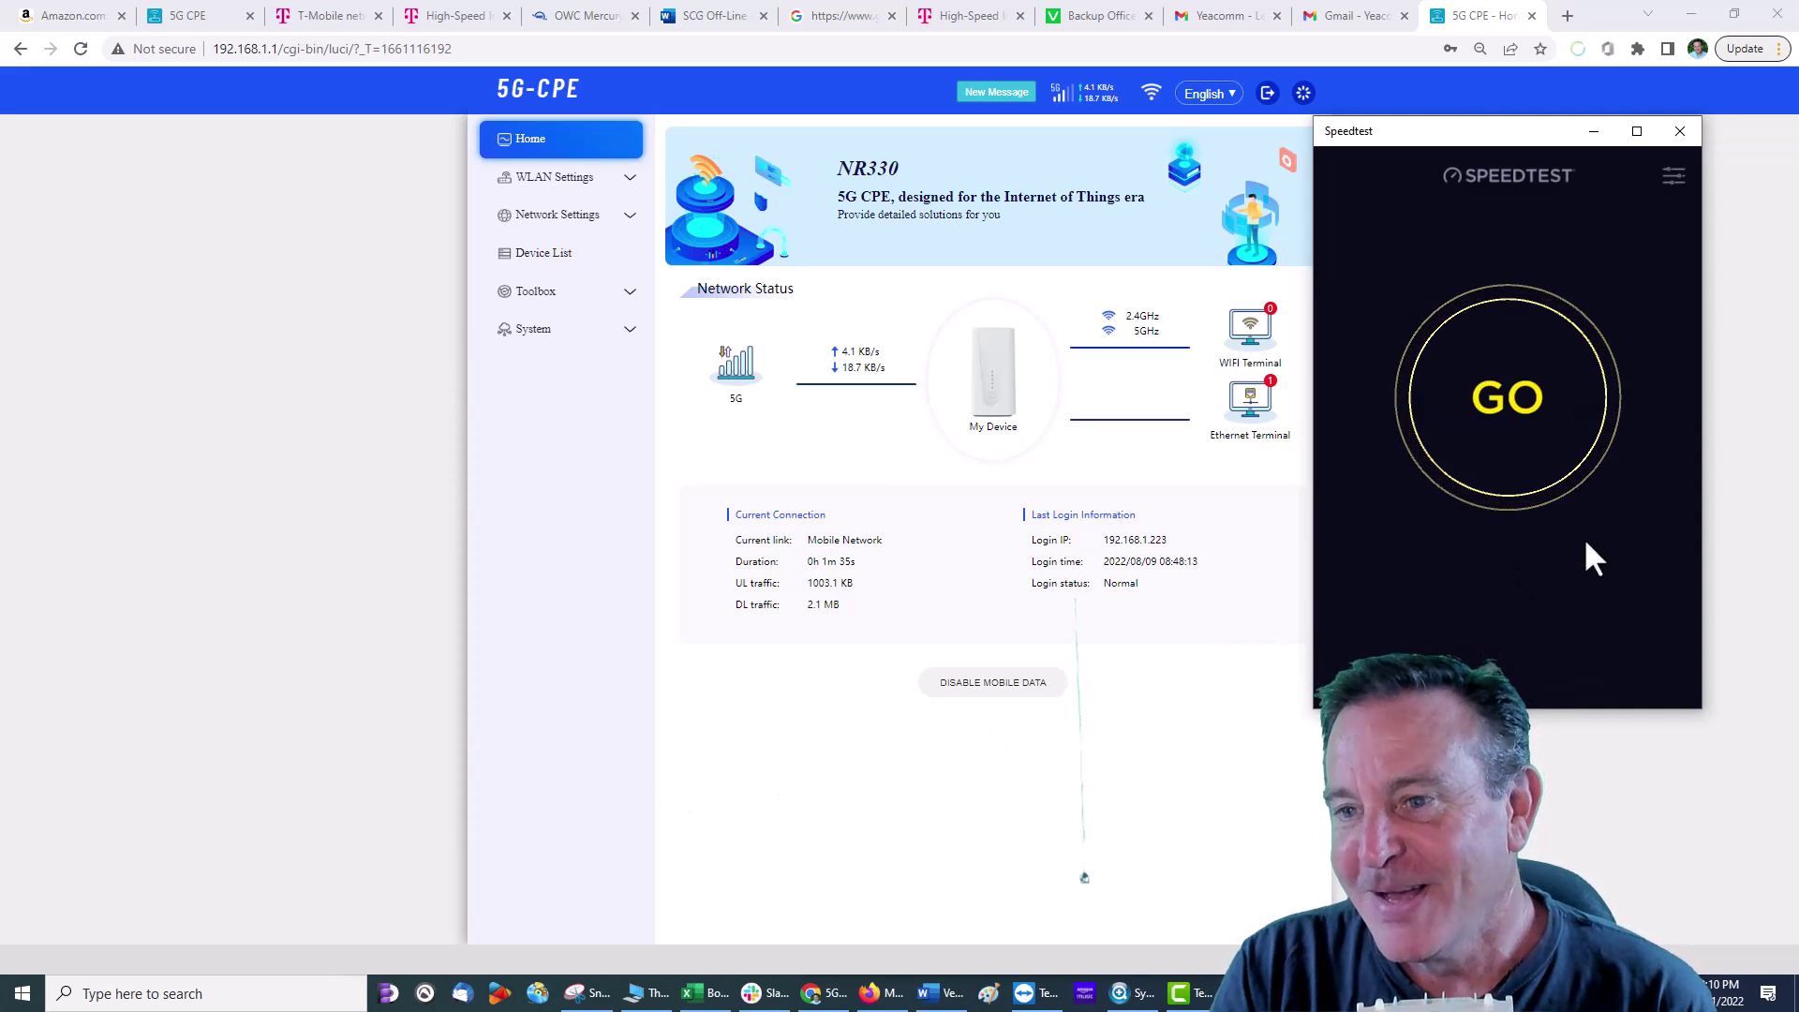
pyautogui.click(1516, 433)
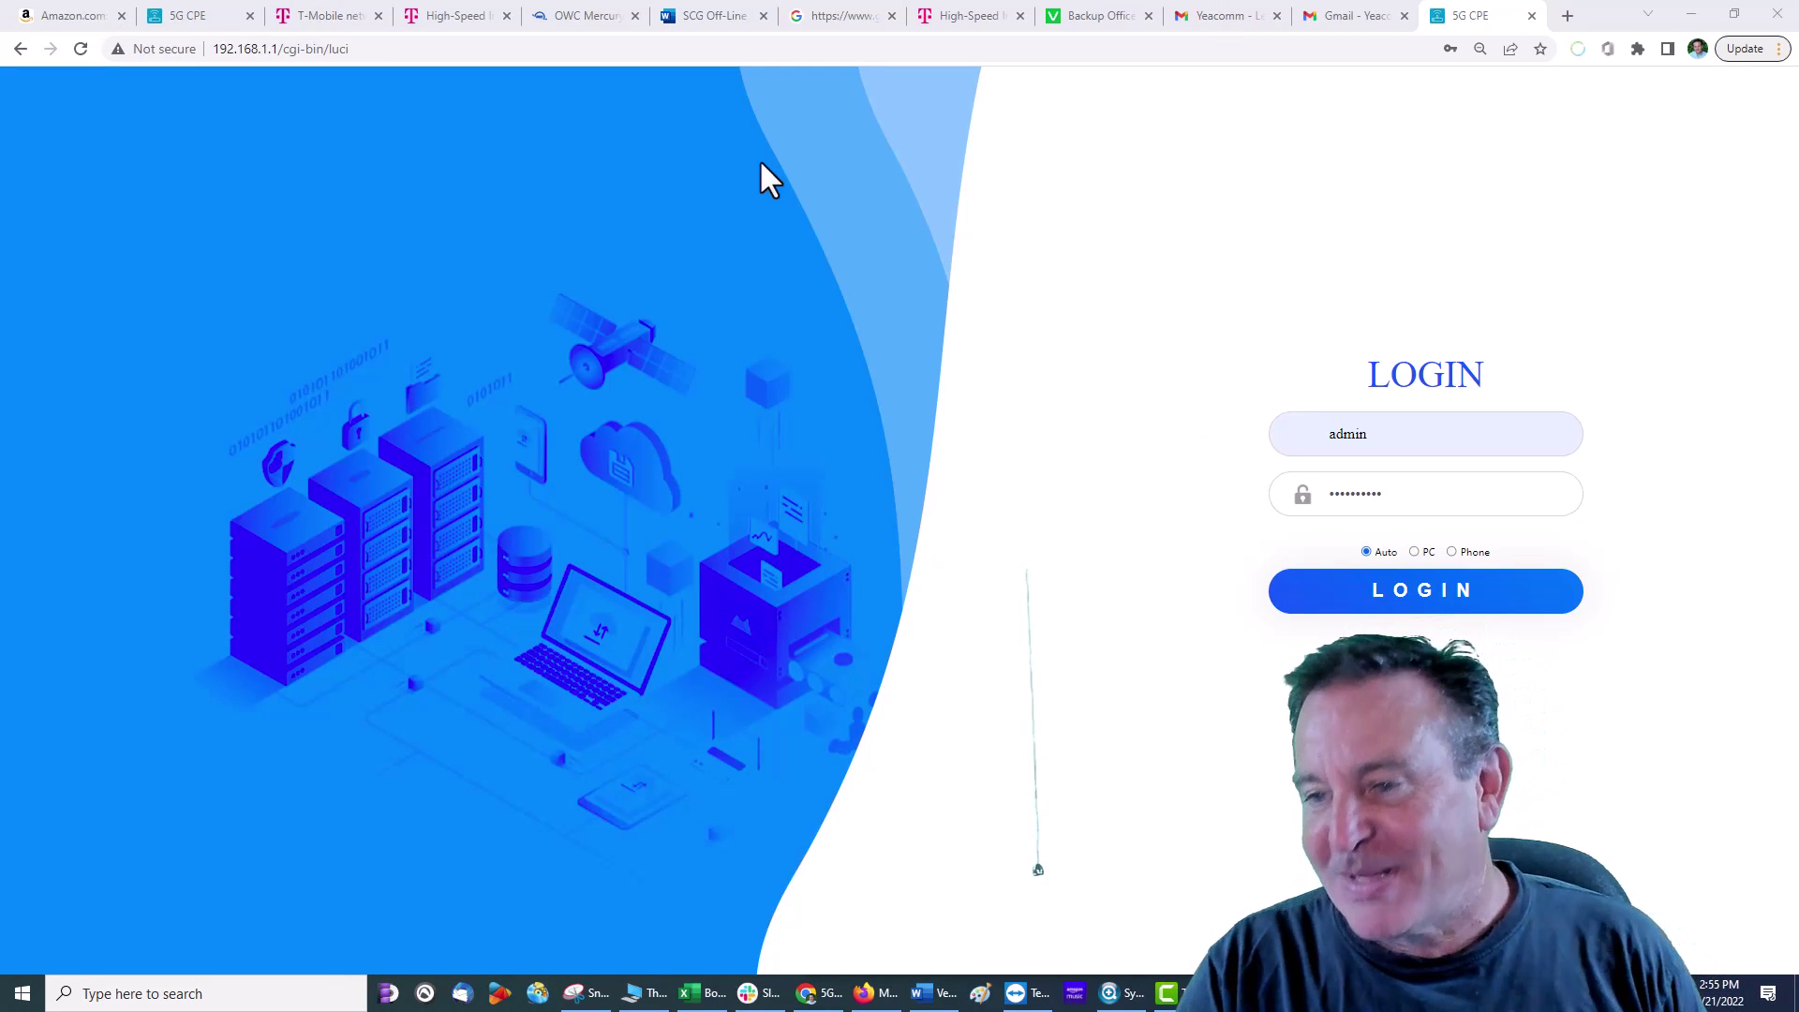
# - Log back in to the router dashboard and dismiss Chrome's update-password prompt
pyautogui.click(1419, 605)
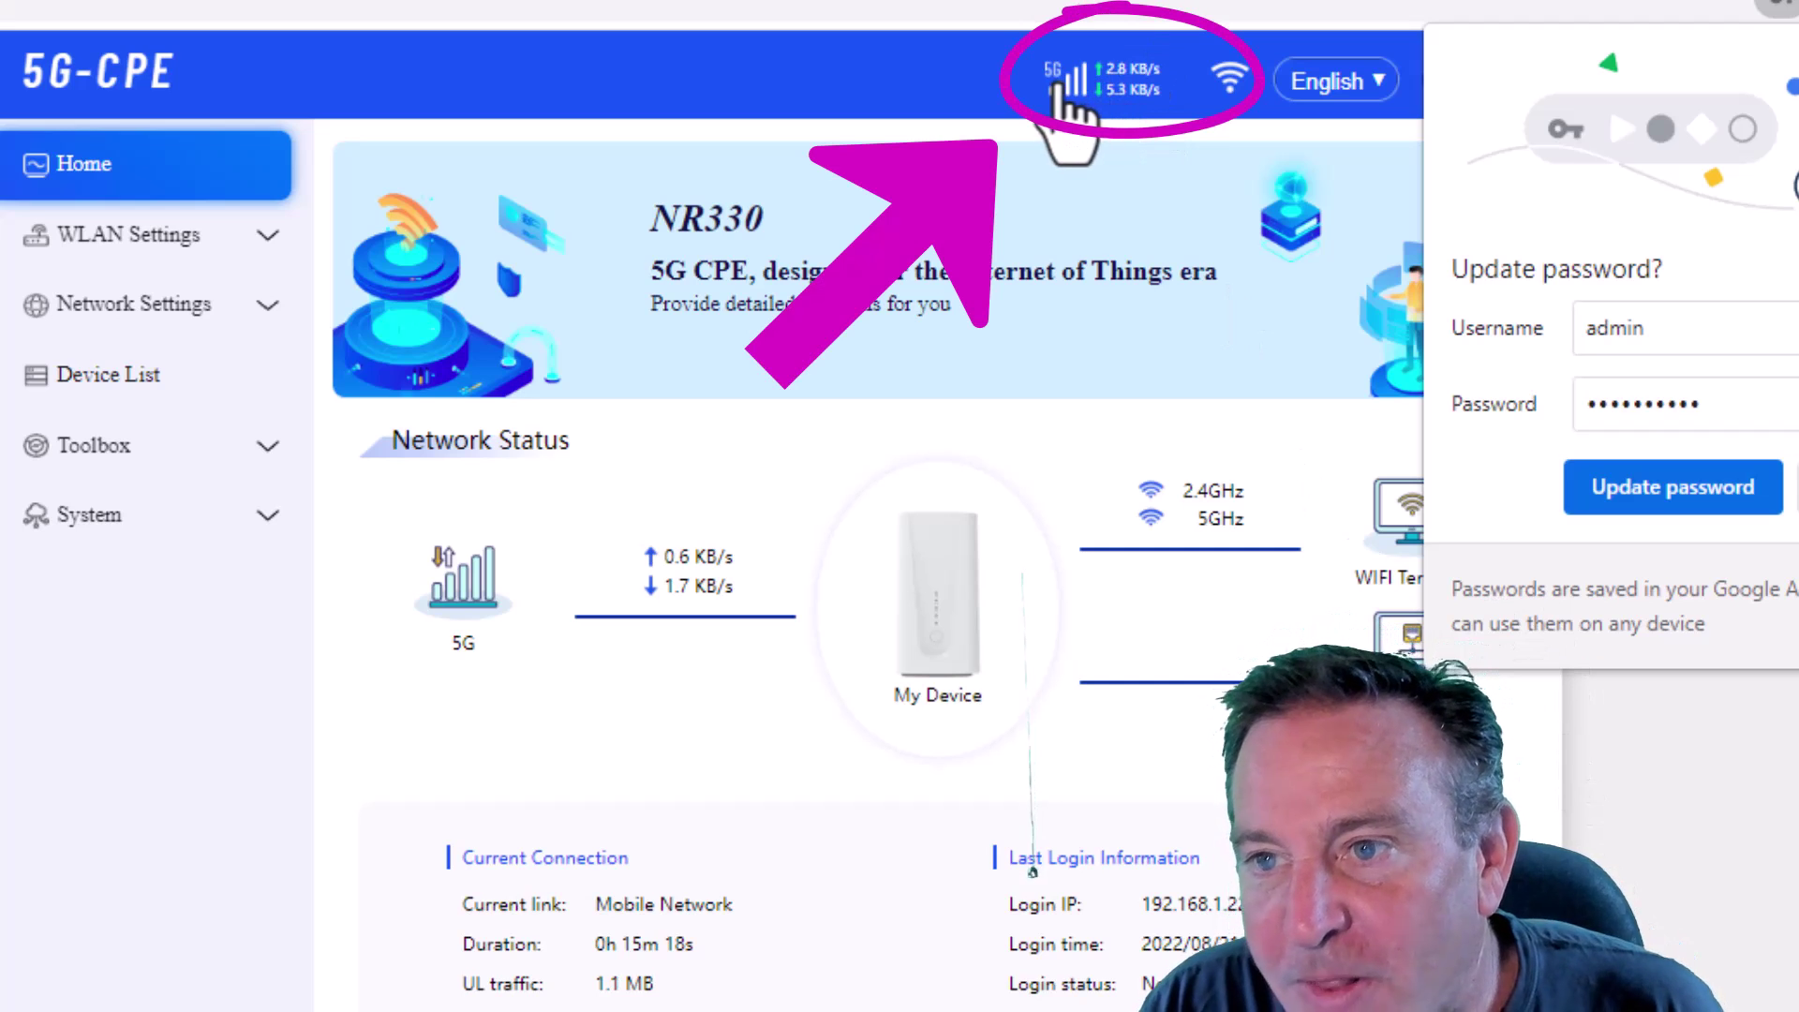
pyautogui.click(1673, 487)
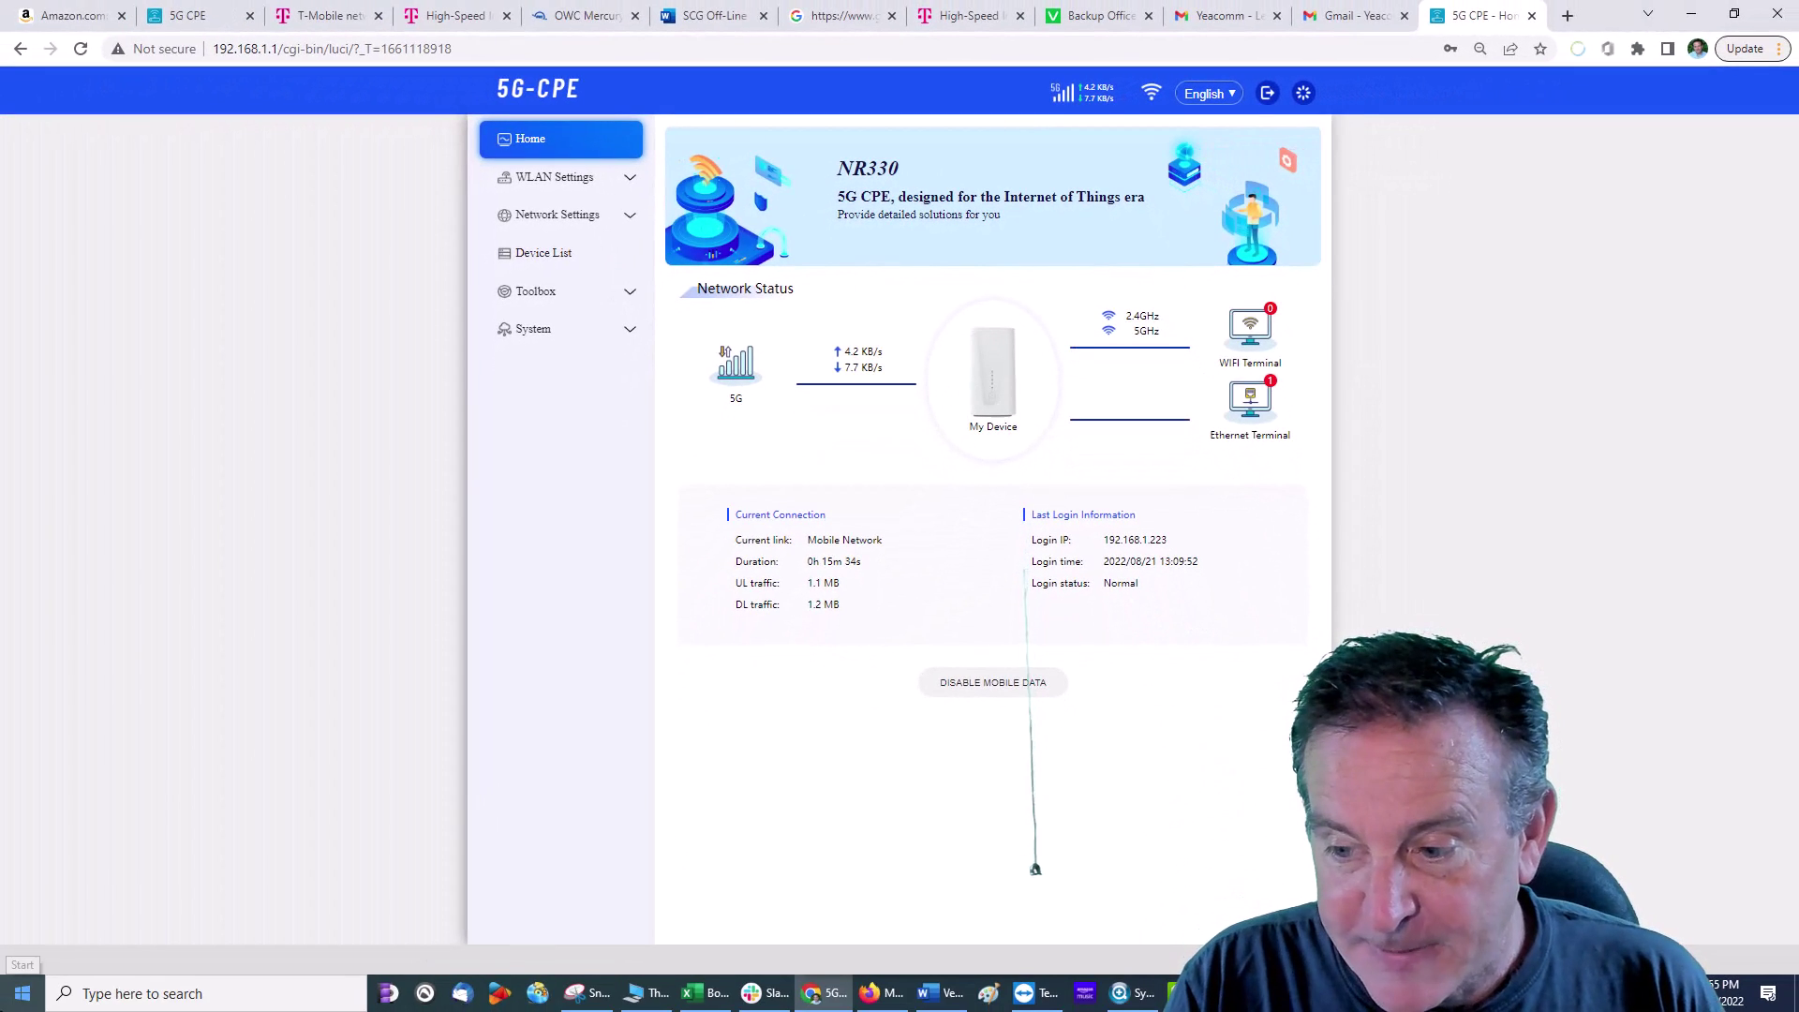
pyautogui.click(1084, 993)
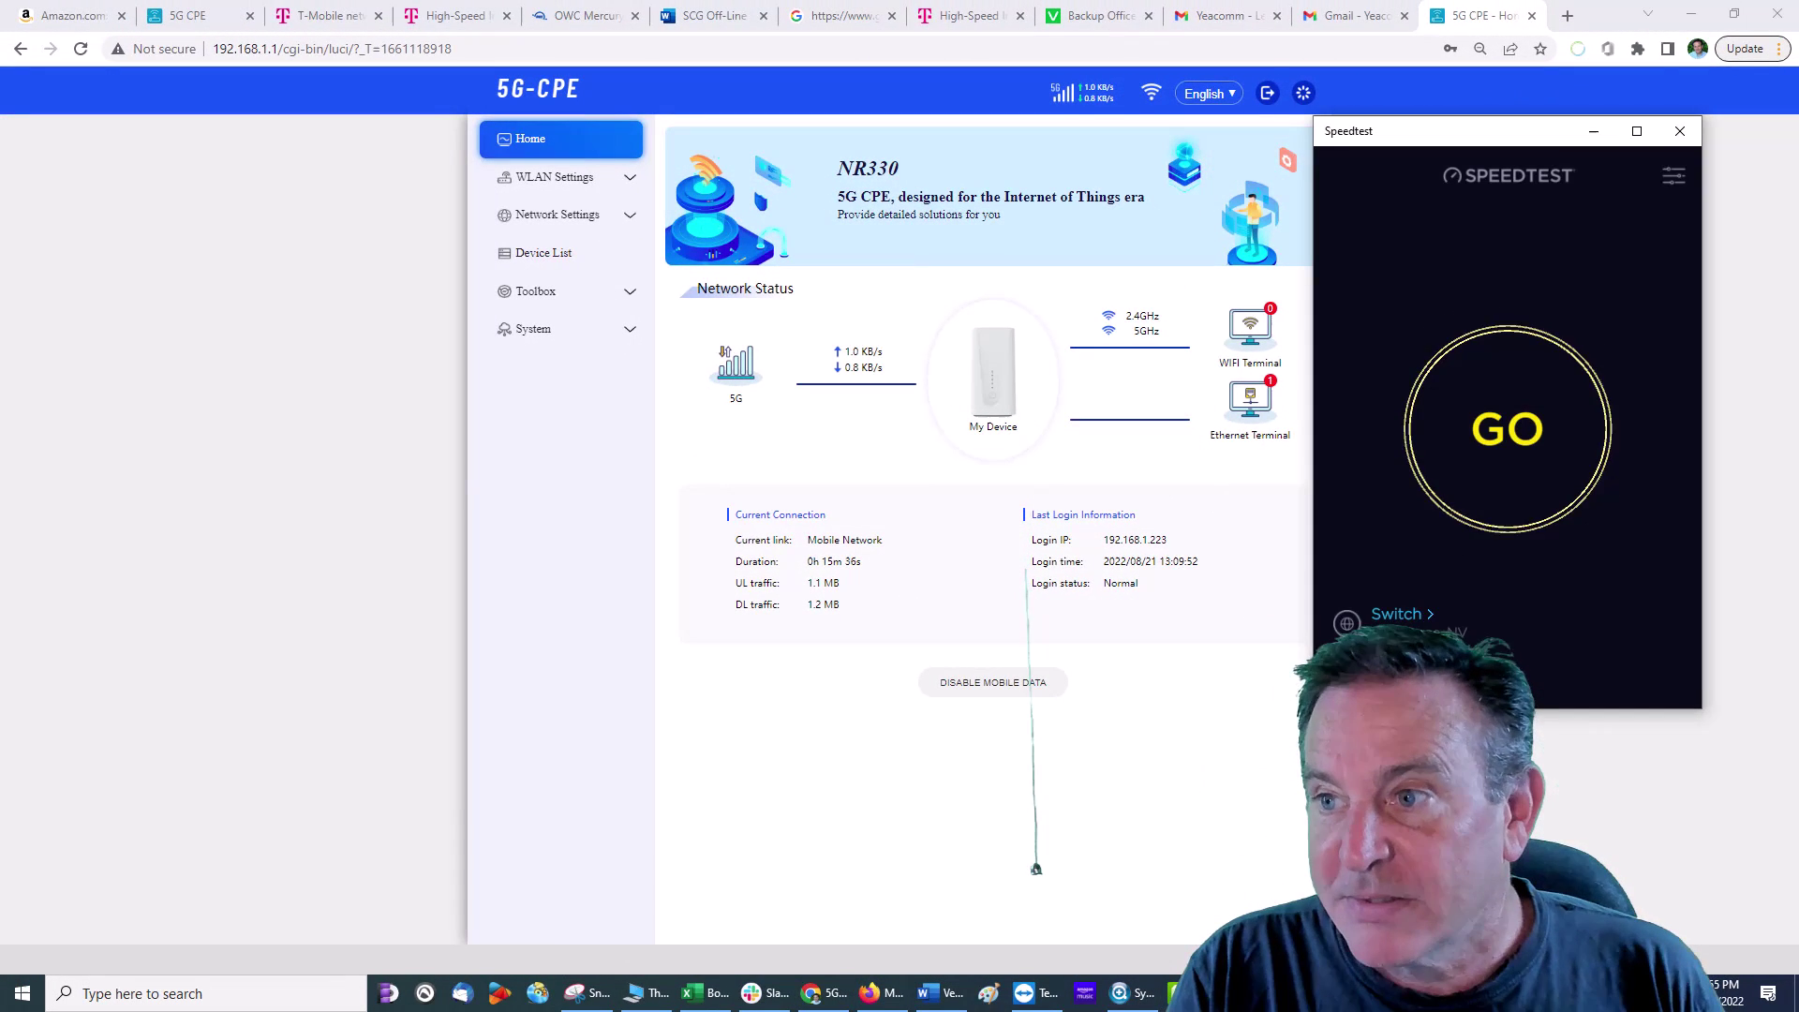
pyautogui.click(1673, 178)
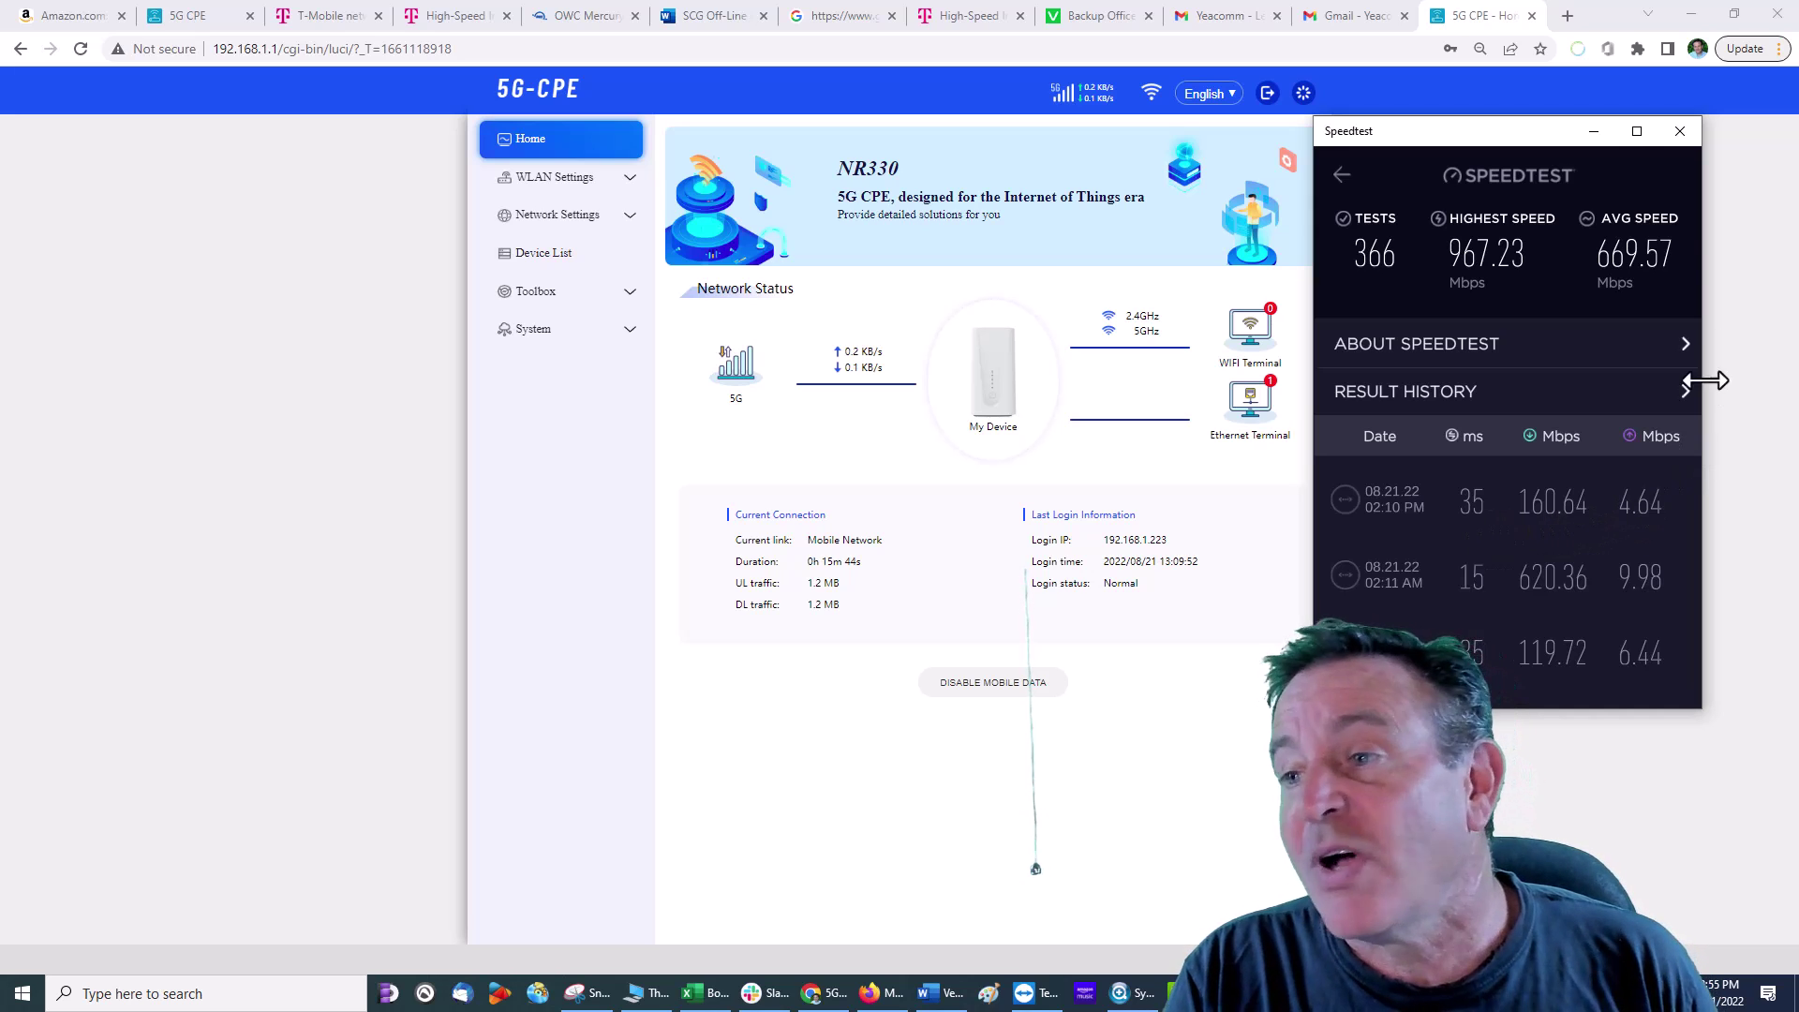
pyautogui.click(1344, 178)
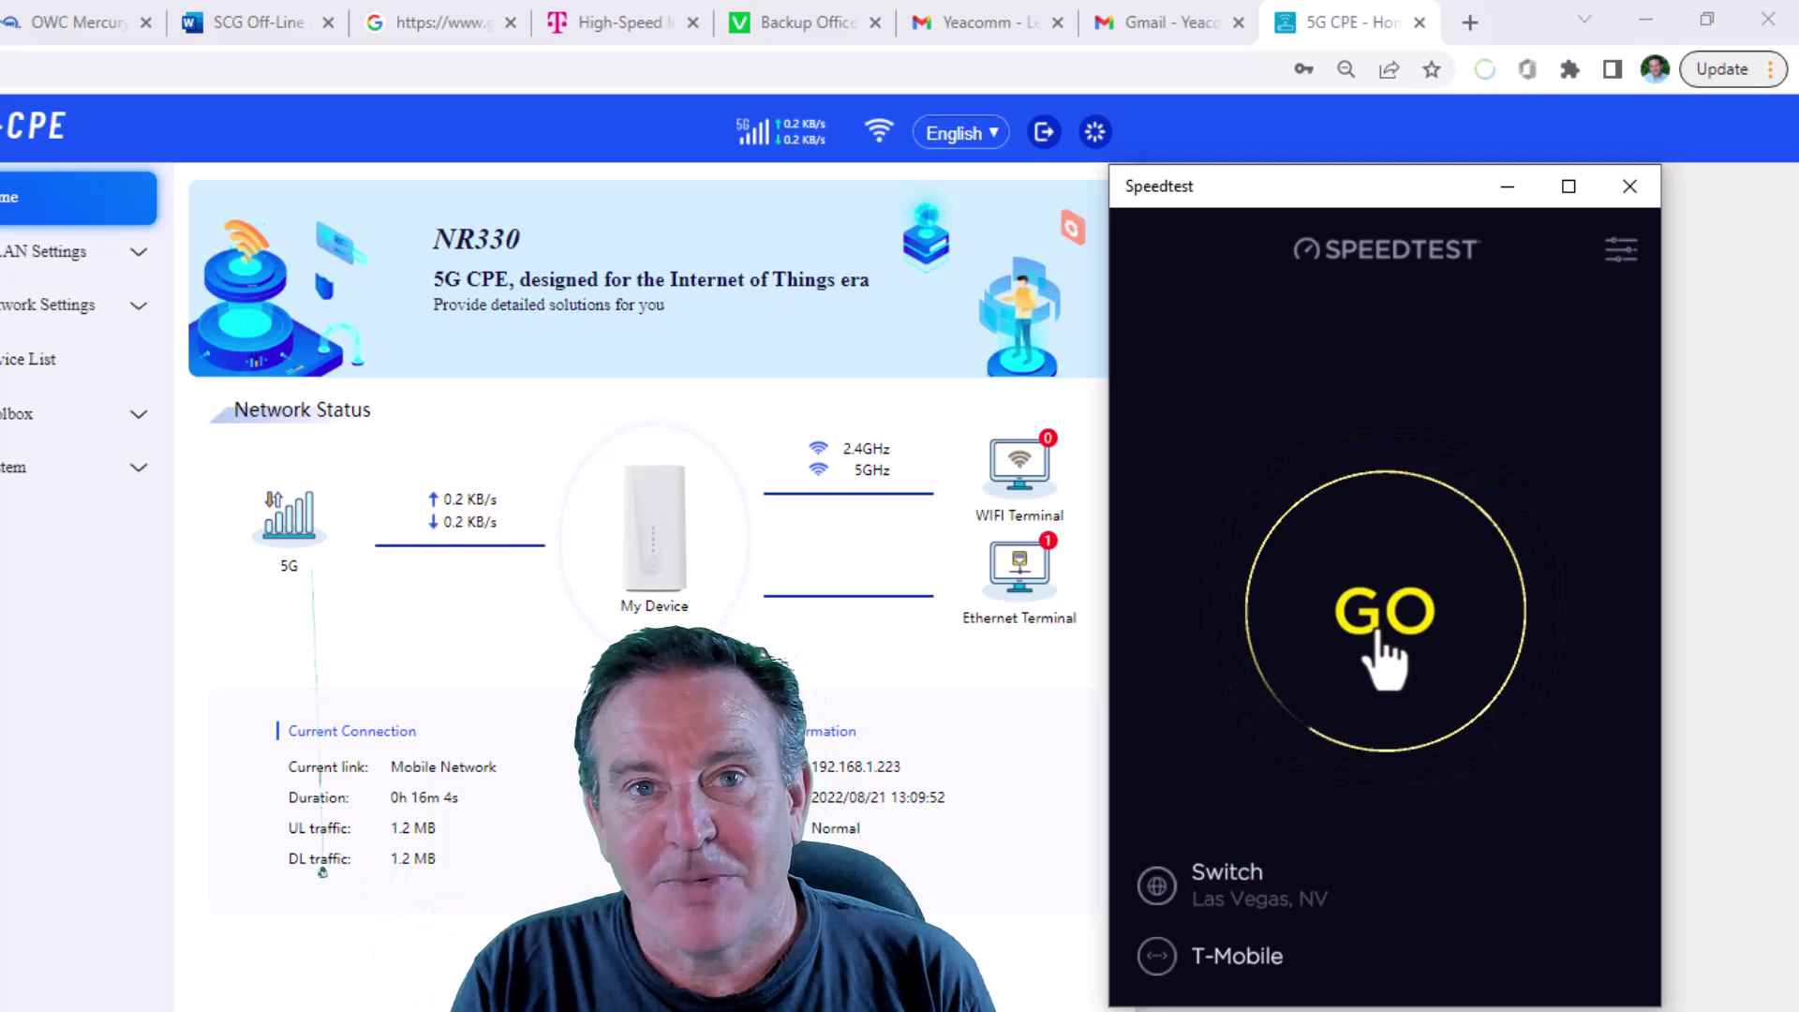
# - Run two speed tests, the best reaching 461.48 Mbps down and 107.47 Mbps up at 74 ms ping
pyautogui.click(1378, 634)
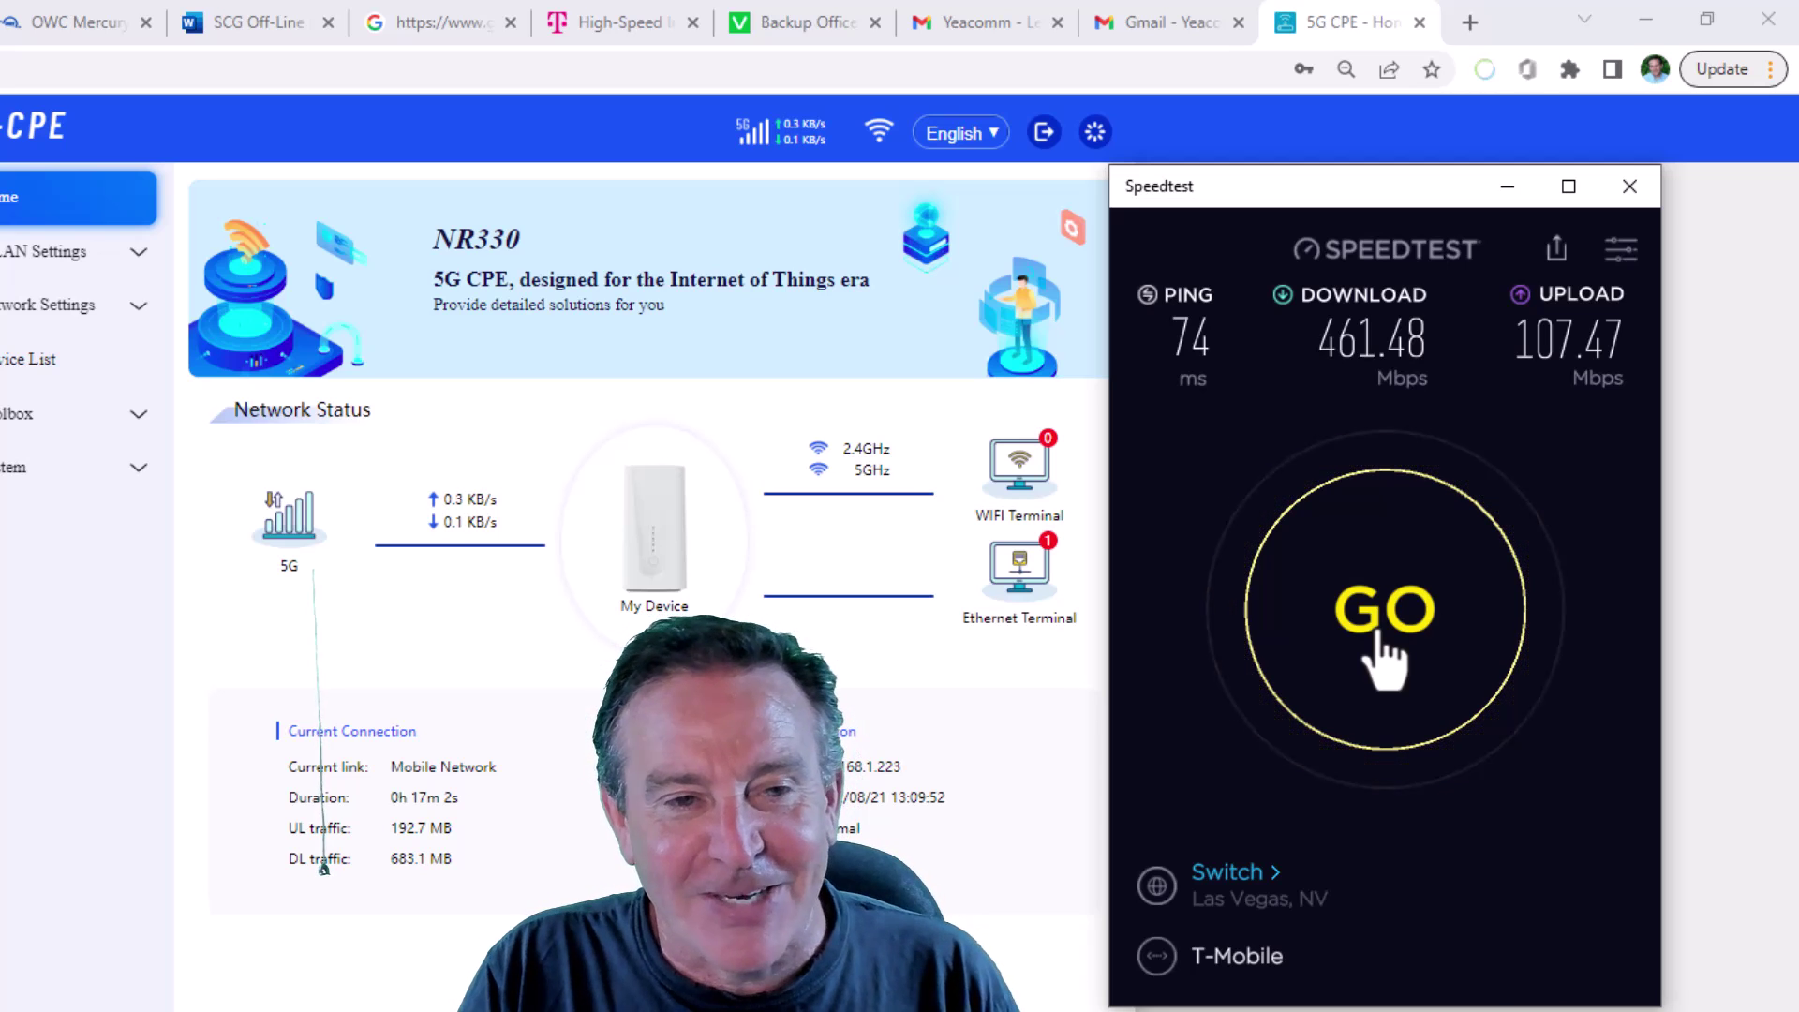
pyautogui.click(1380, 635)
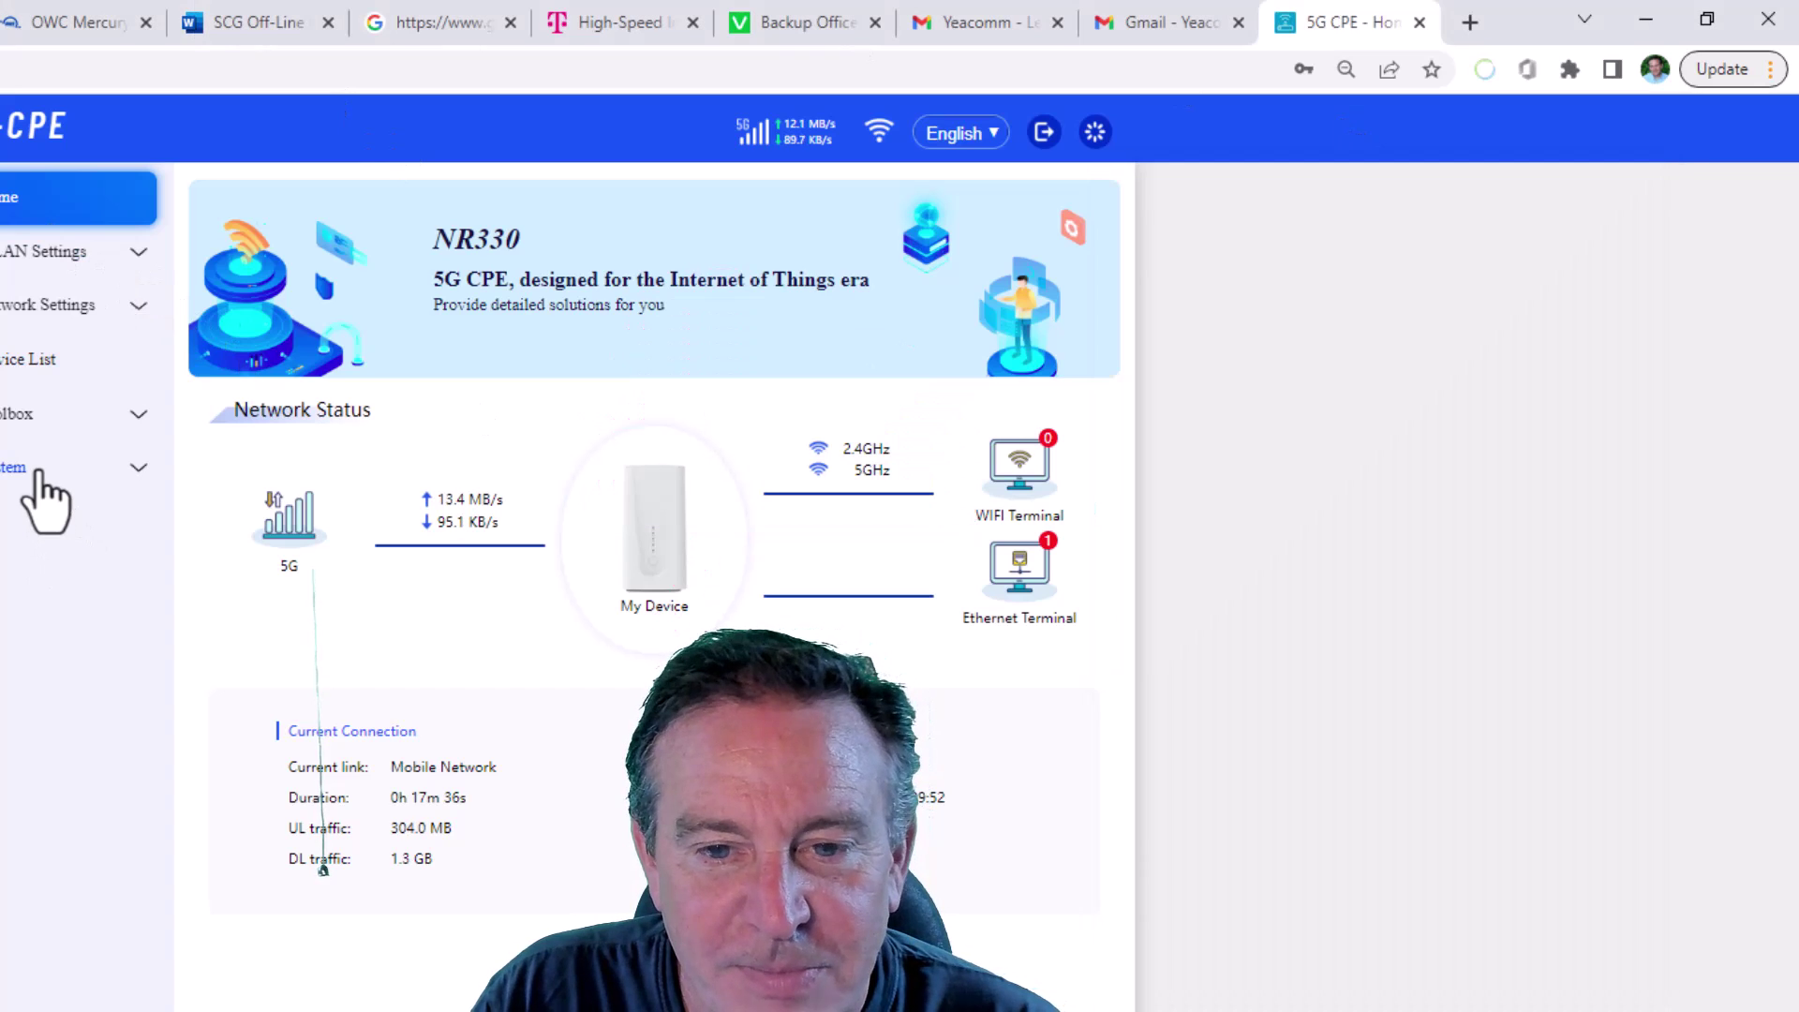
# - Go to System > System Information in the NR330 admin to view its mobile connection details
pyautogui.click(43, 473)
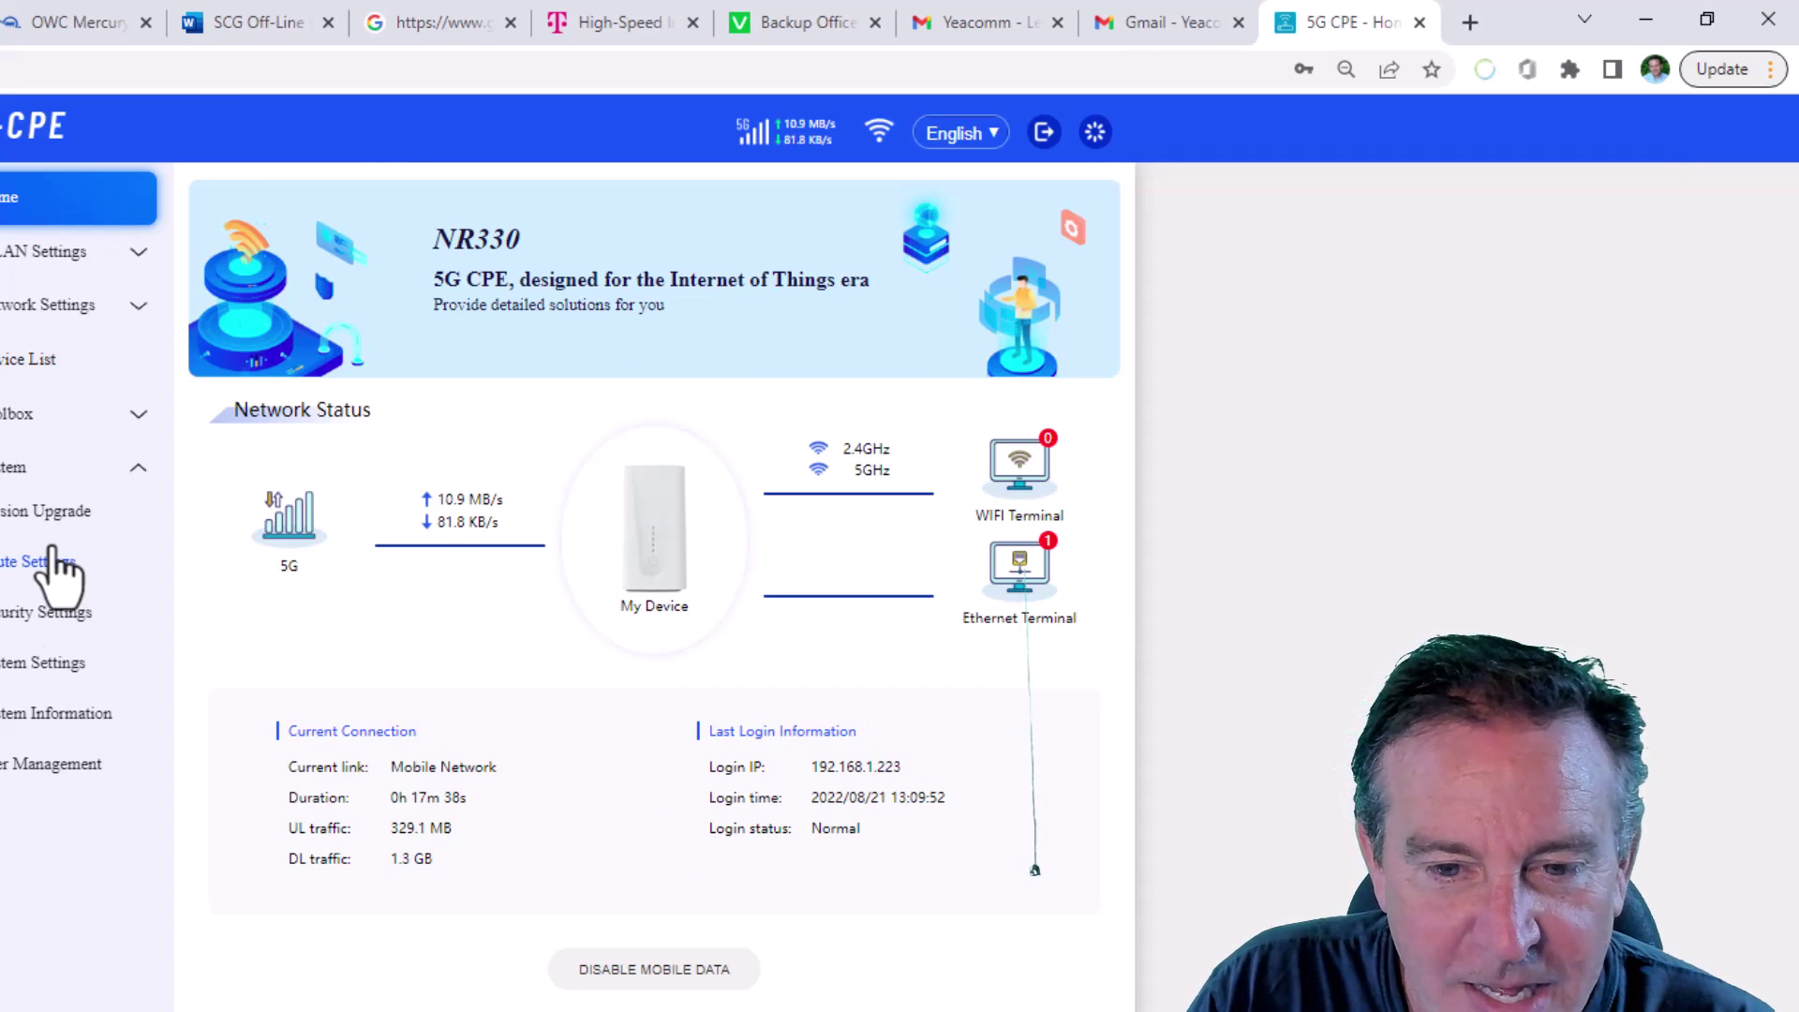
pyautogui.click(81, 714)
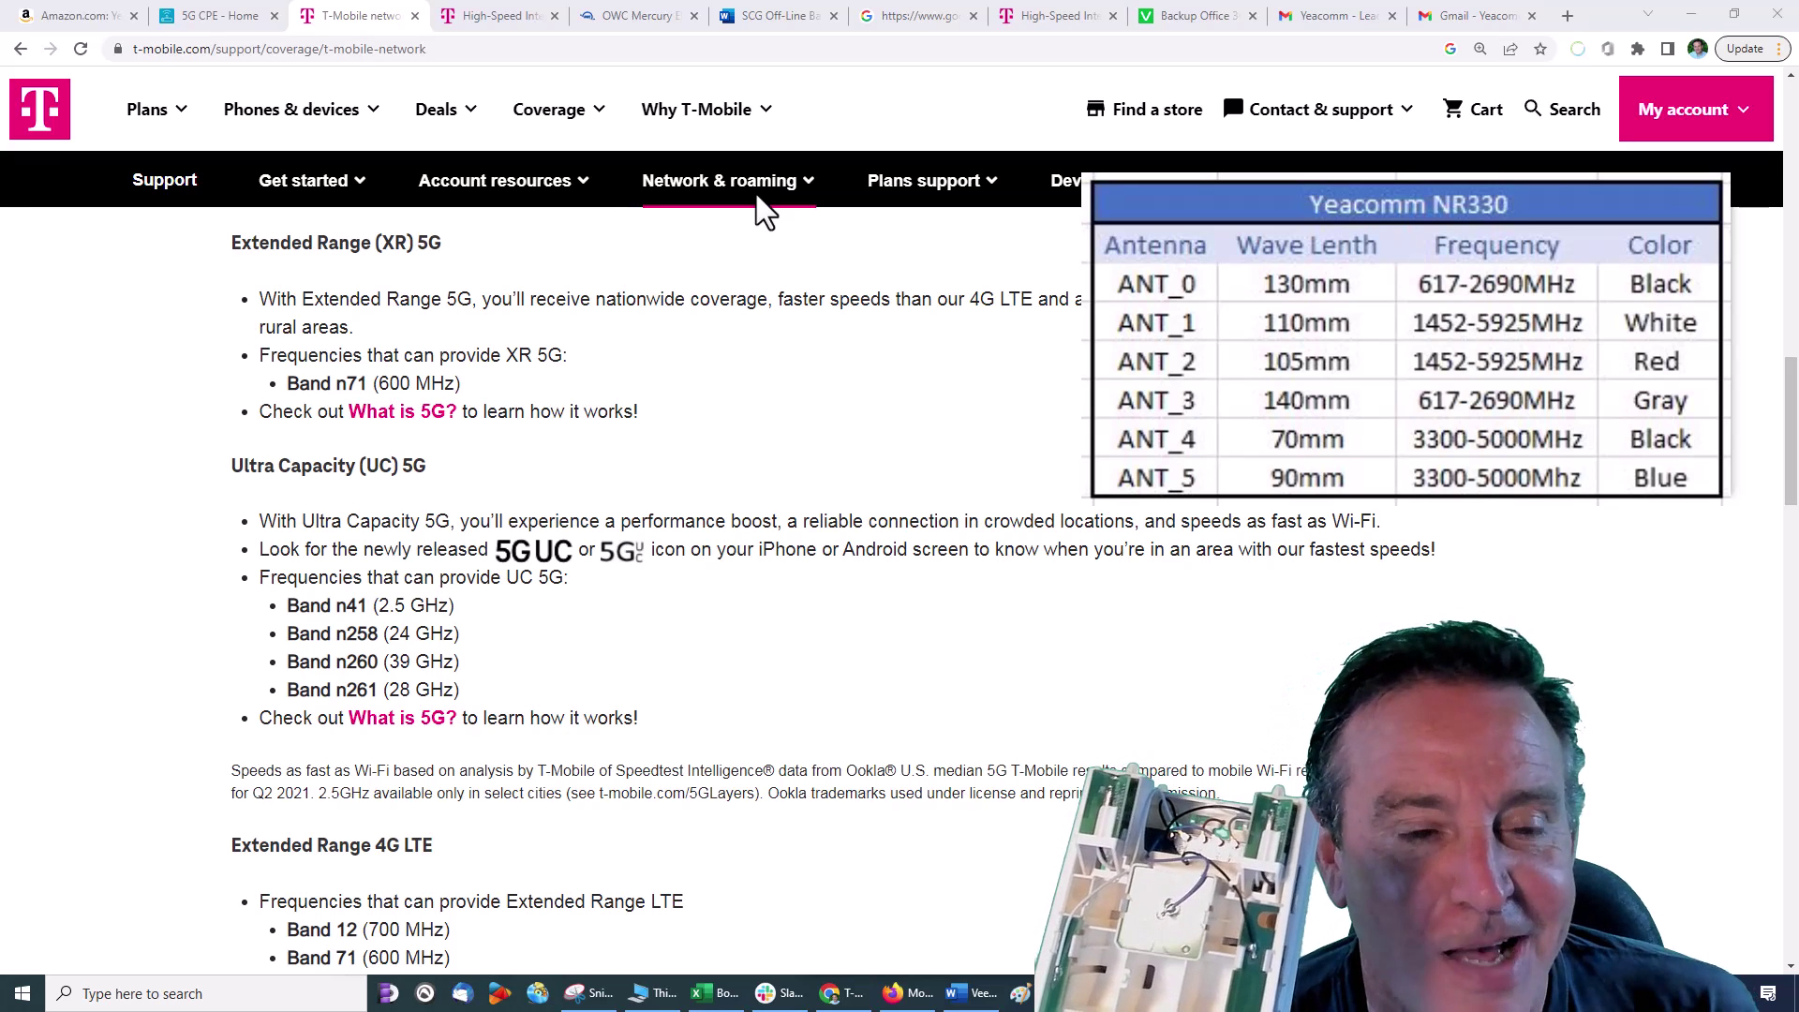
# - Bring up the Why T-Mobile pages from the T-Mobile site's navigation bar
pyautogui.click(747, 111)
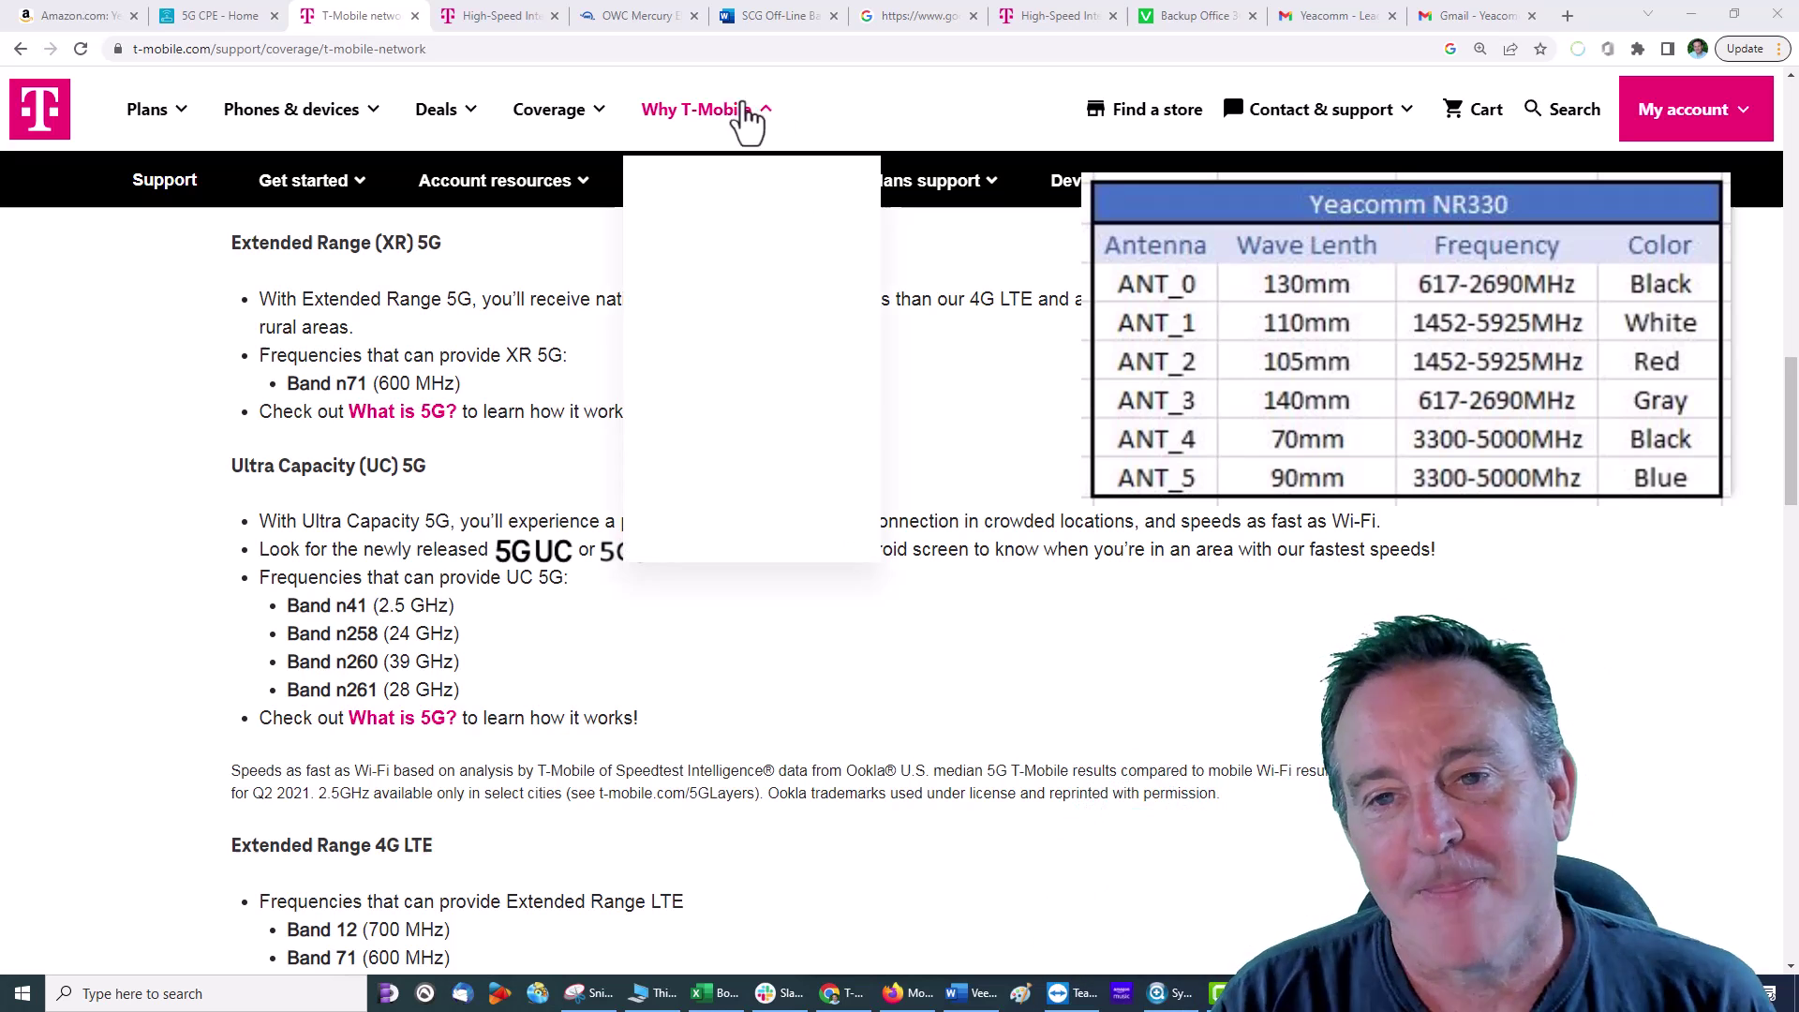